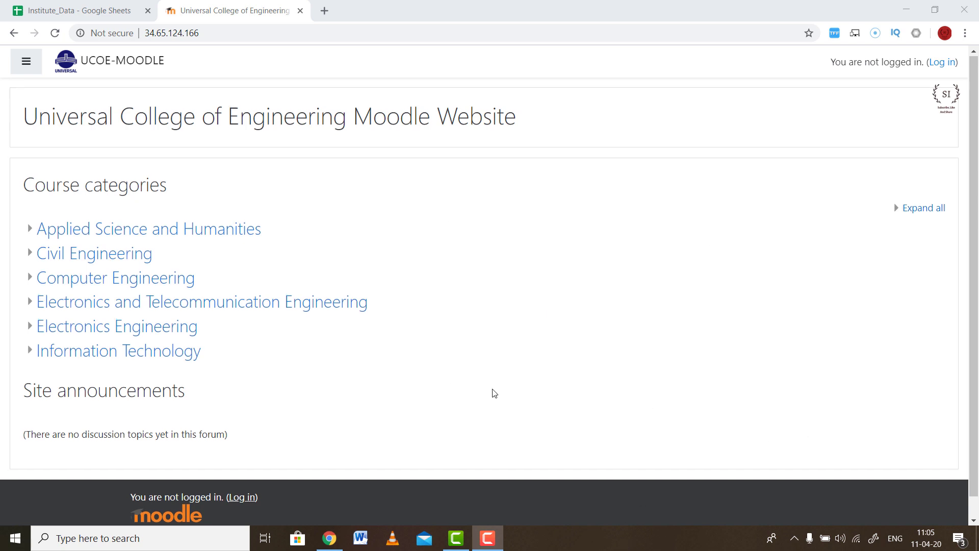
- Open the login page of the Universal College of Engineering Moodle website
{"action": "scroll", "coordinate": [525, 397], "scroll_direction": "down", "scroll_amount": 1}
{"action": "scroll", "coordinate": [663, 332], "scroll_direction": "up", "scroll_amount": 1}
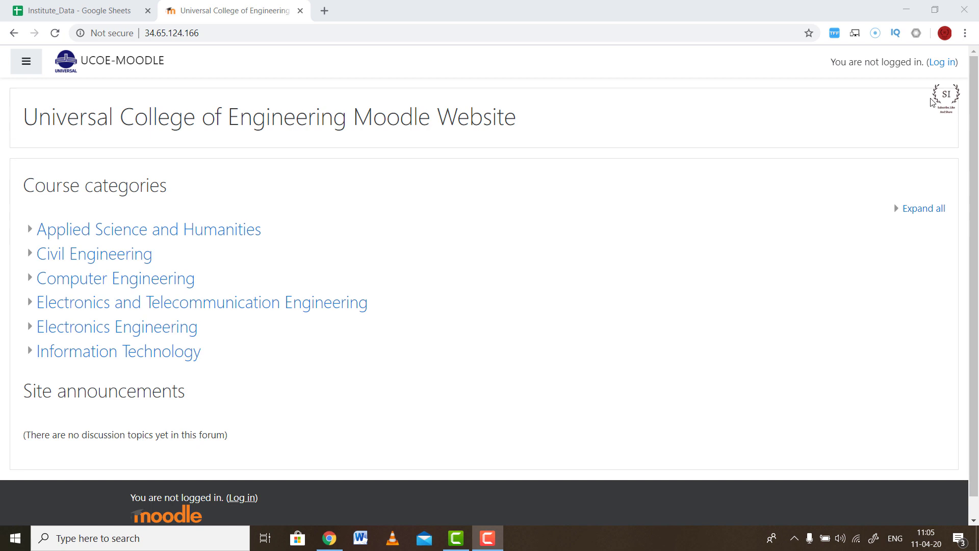
{"action": "left_click", "coordinate": [243, 498]}
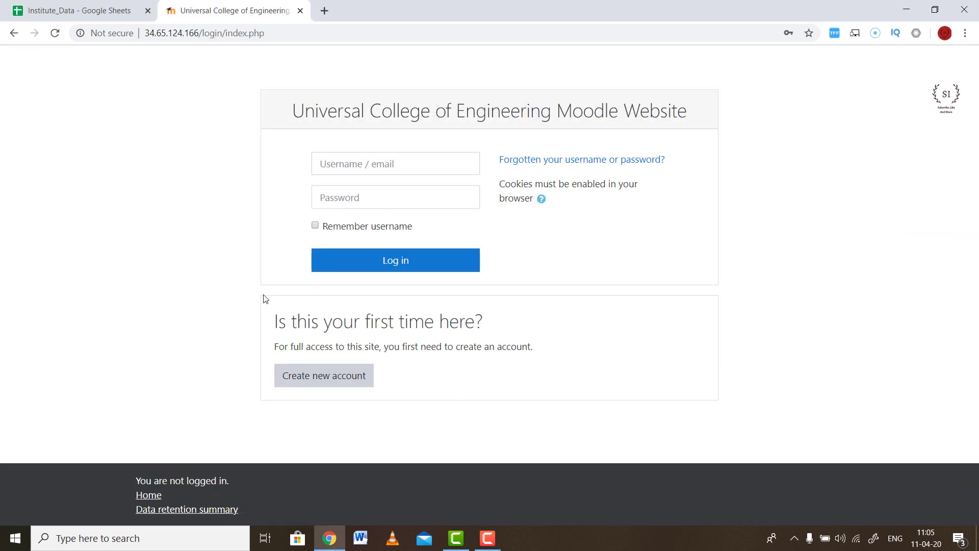
- Examine the new account form's password rules and required fields, and return to the login page
{"action": "left_click", "coordinate": [335, 381]}
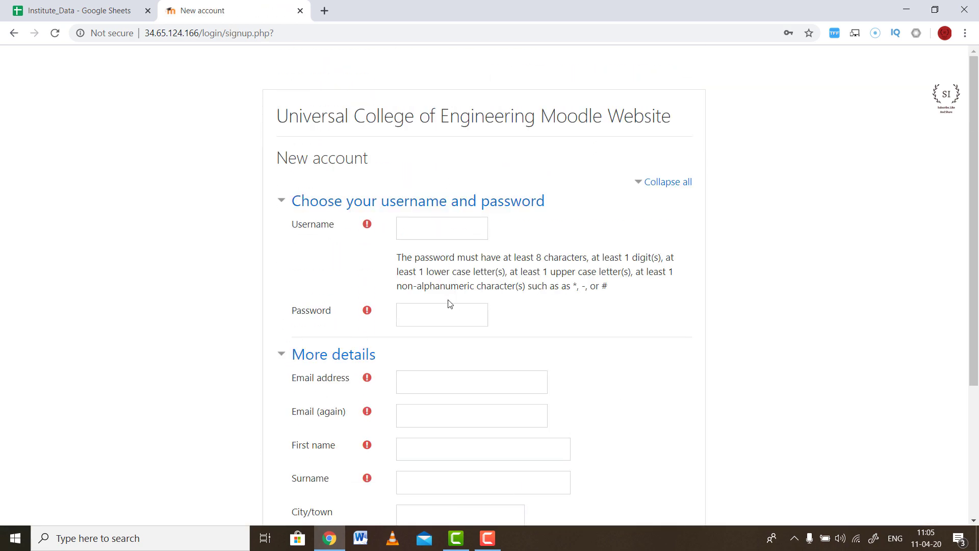
{"action": "left_click_drag", "start_coordinate": [394, 262], "coordinate": [633, 295]}
{"action": "scroll", "coordinate": [592, 350], "scroll_direction": "down", "scroll_amount": 3}
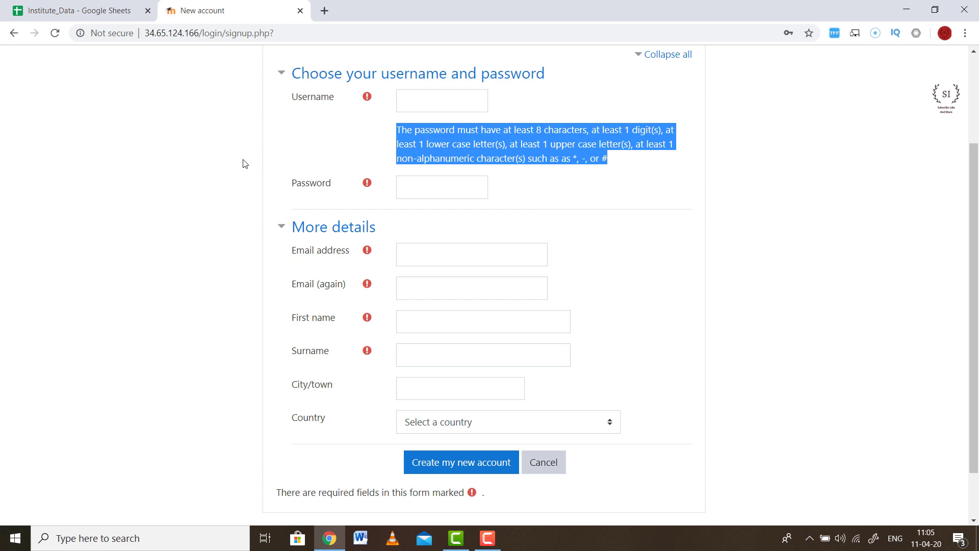
{"action": "left_click", "coordinate": [15, 37]}
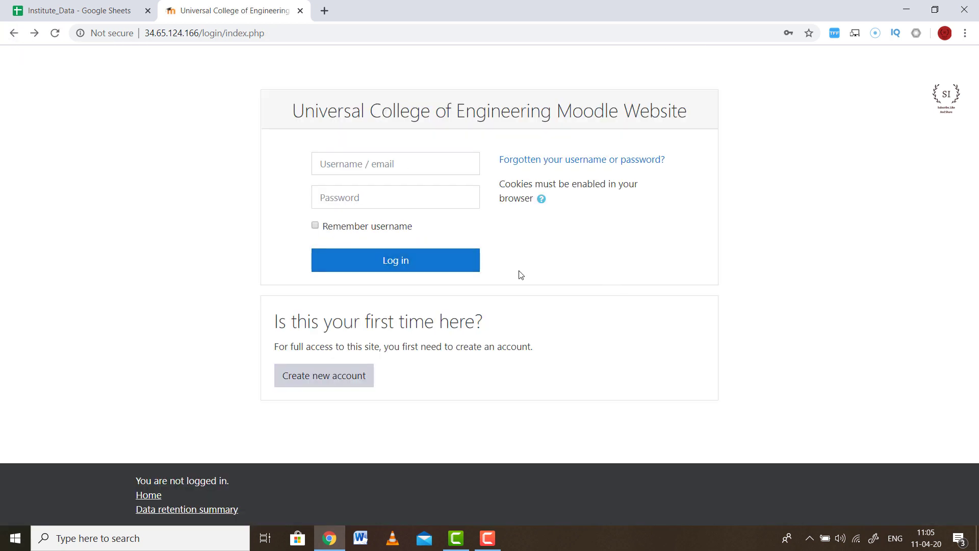
- Log in to the site with the saved administrator username and password
{"action": "left_click", "coordinate": [350, 165]}
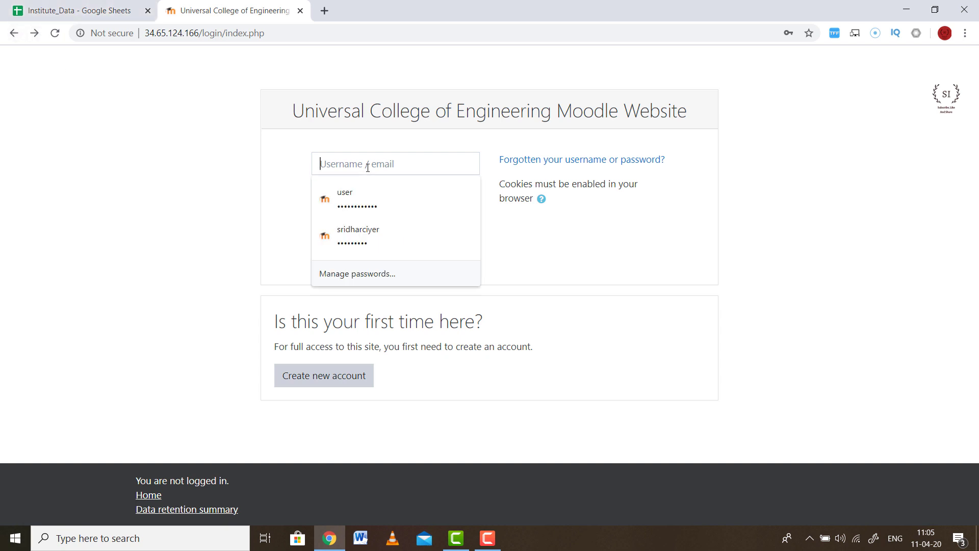
{"action": "left_click", "coordinate": [354, 193]}
{"action": "left_click", "coordinate": [403, 261]}
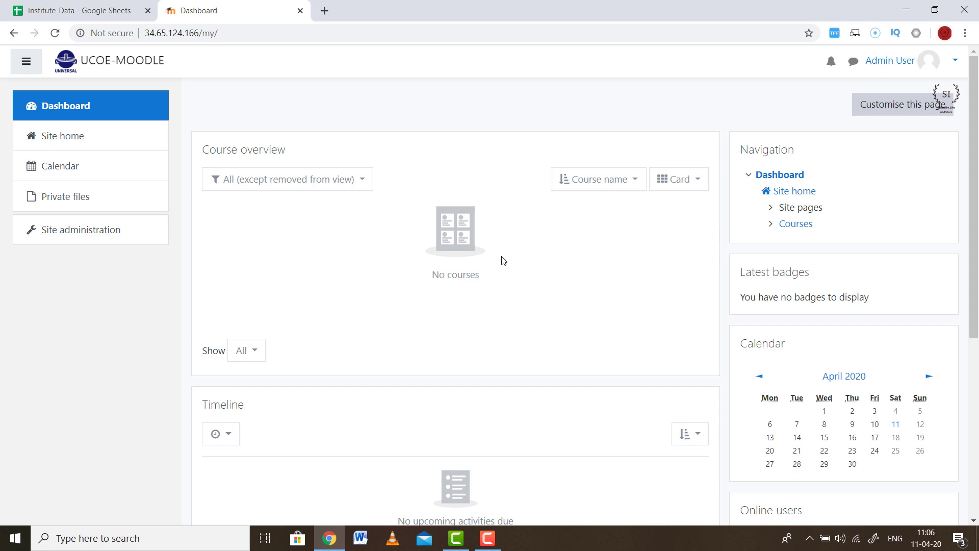
- Switch the administrator's role to Teacher
{"action": "left_click", "coordinate": [954, 63]}
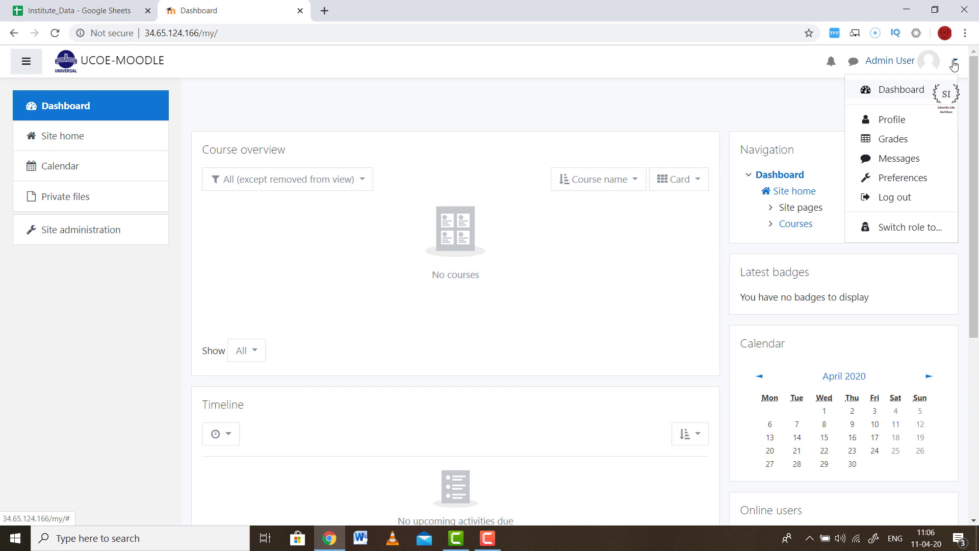
{"action": "left_click", "coordinate": [917, 230]}
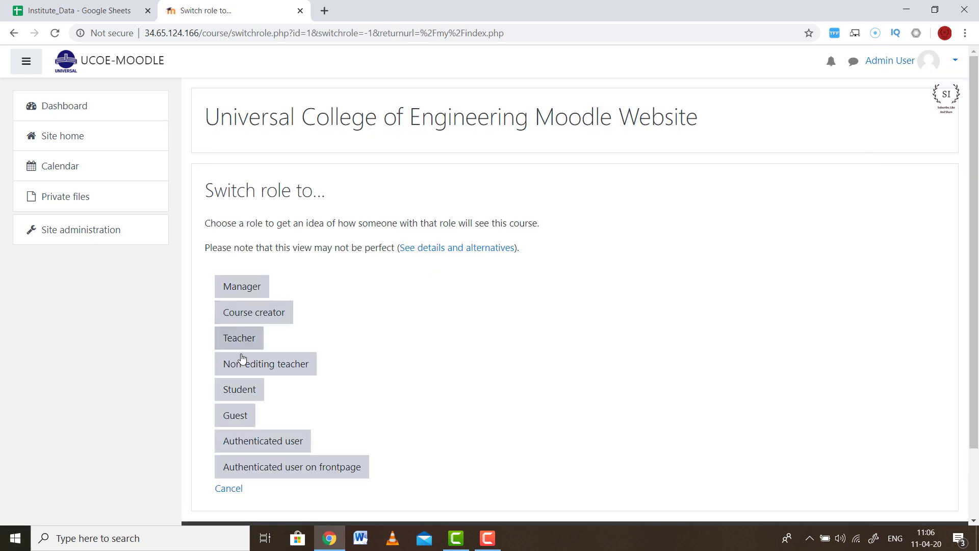
{"action": "left_click", "coordinate": [261, 339]}
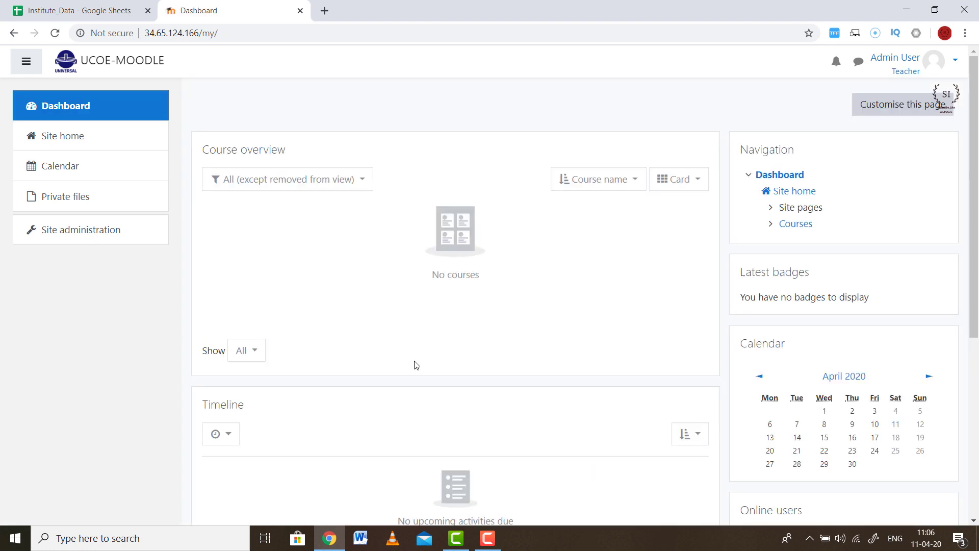
- Open the System Security Lab course in Sem 6 of the Computer Engineering Third Year category
{"action": "left_click", "coordinate": [793, 225]}
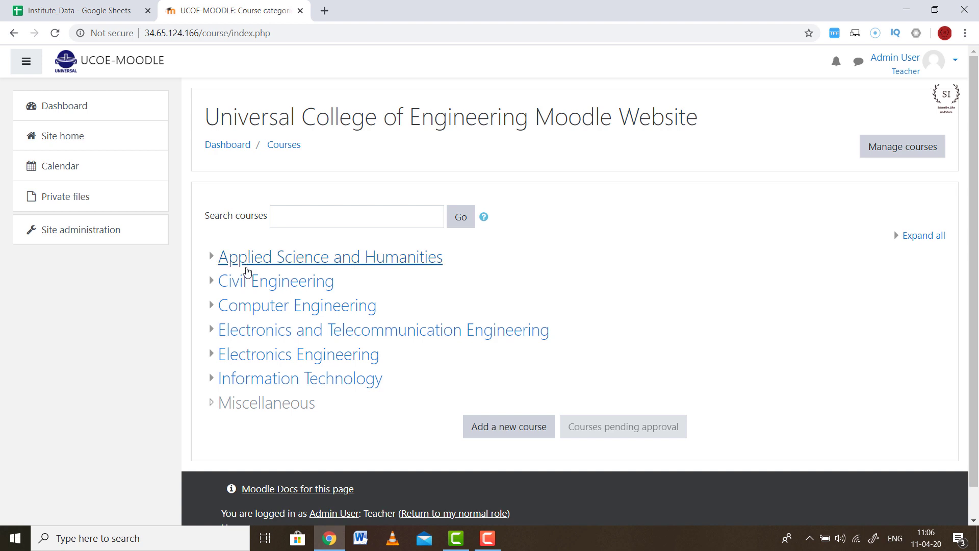
{"action": "left_click", "coordinate": [253, 311]}
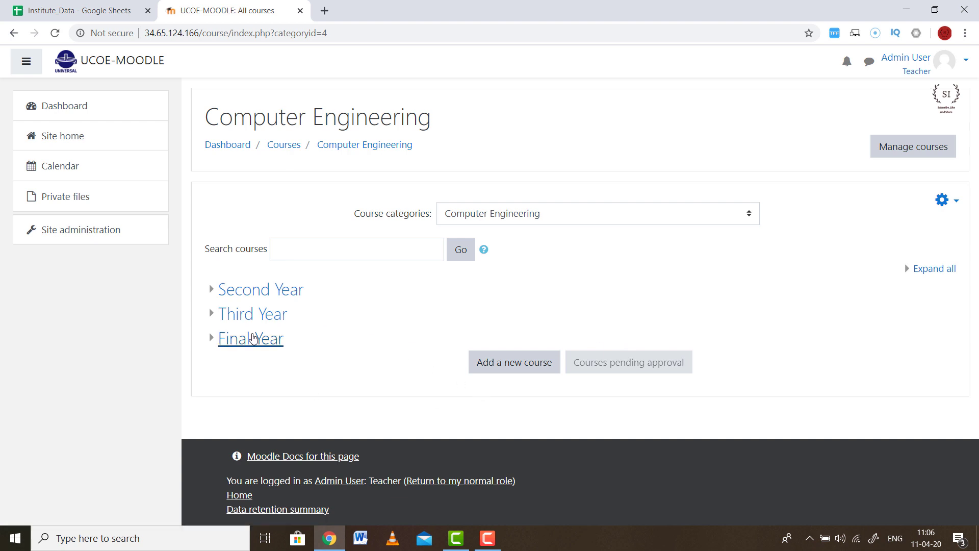
{"action": "left_click", "coordinate": [254, 316]}
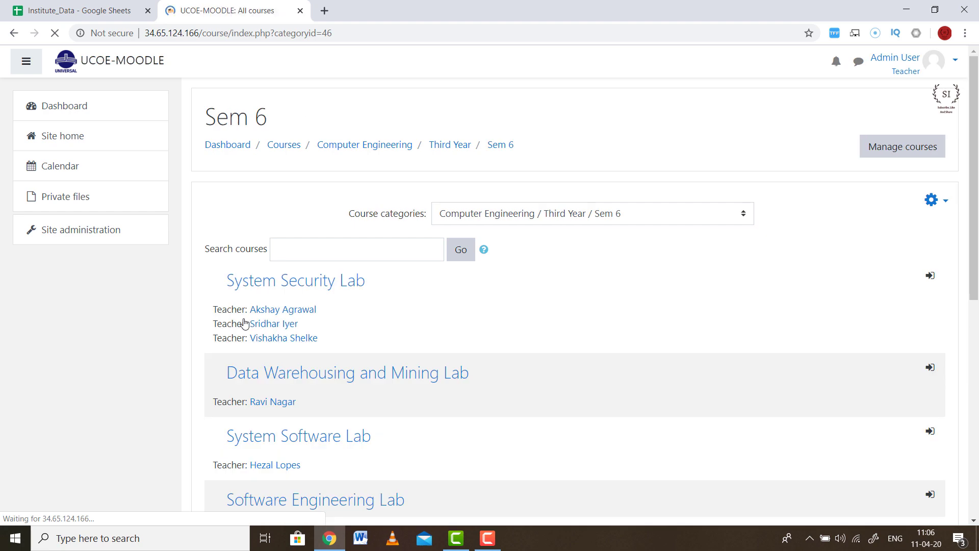
{"action": "scroll", "coordinate": [327, 330], "scroll_direction": "down", "scroll_amount": 2}
{"action": "scroll", "coordinate": [319, 329], "scroll_direction": "up", "scroll_amount": 1}
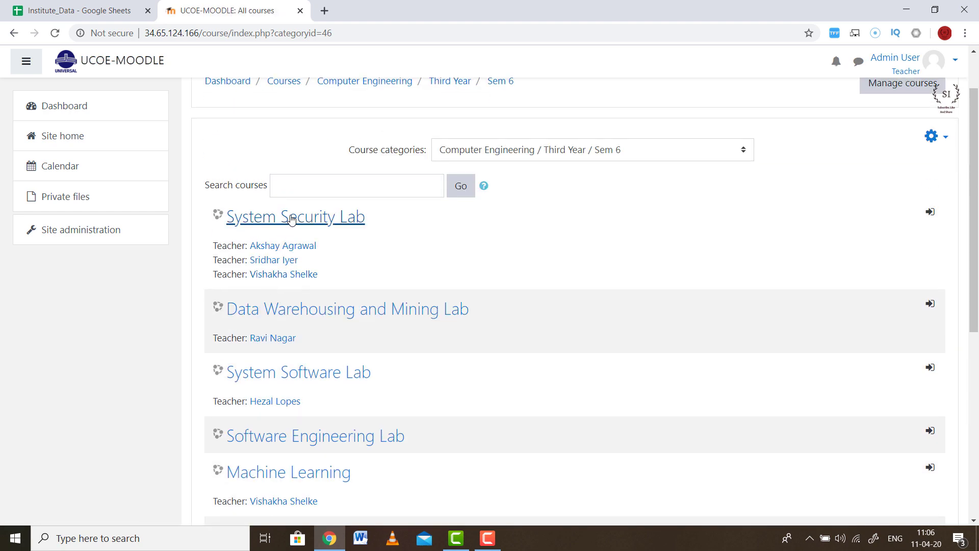
{"action": "left_click", "coordinate": [290, 218]}
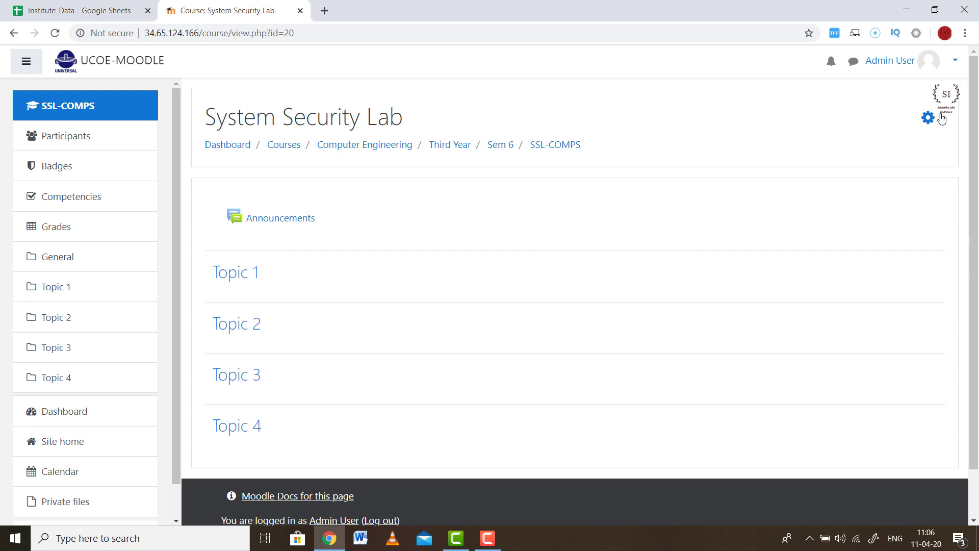
- Turn on course editing, and try moving the Announcements forum from the general section into Topic 1 and back
{"action": "left_click", "coordinate": [946, 131]}
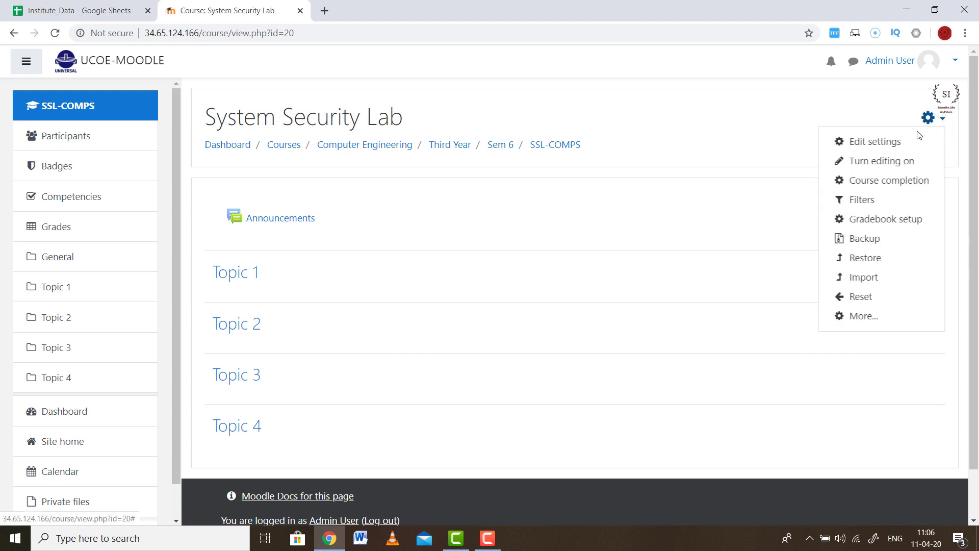
{"action": "left_click", "coordinate": [892, 162]}
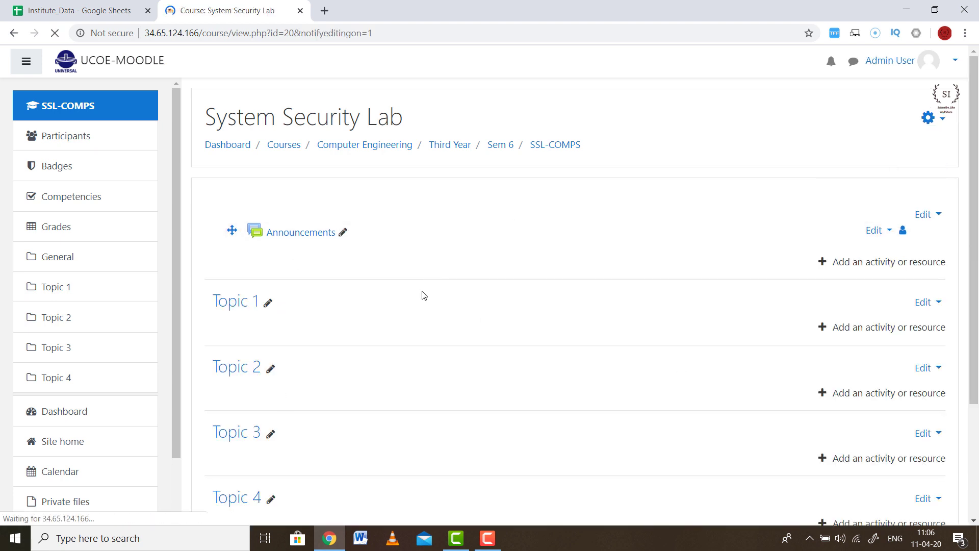
{"action": "left_click_drag", "start_coordinate": [233, 232], "coordinate": [228, 198]}
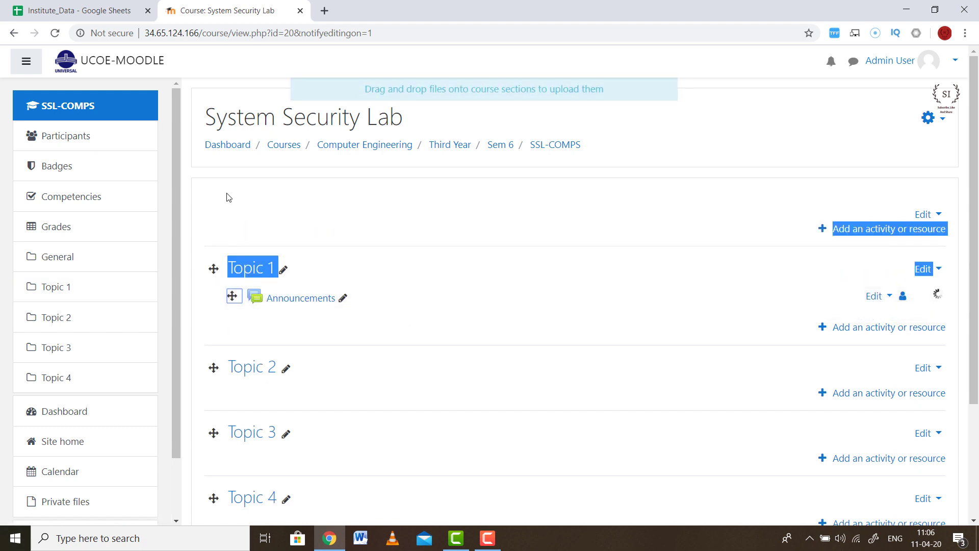
{"action": "left_click_drag", "start_coordinate": [232, 297], "coordinate": [217, 220]}
{"action": "left_click", "coordinate": [311, 252]}
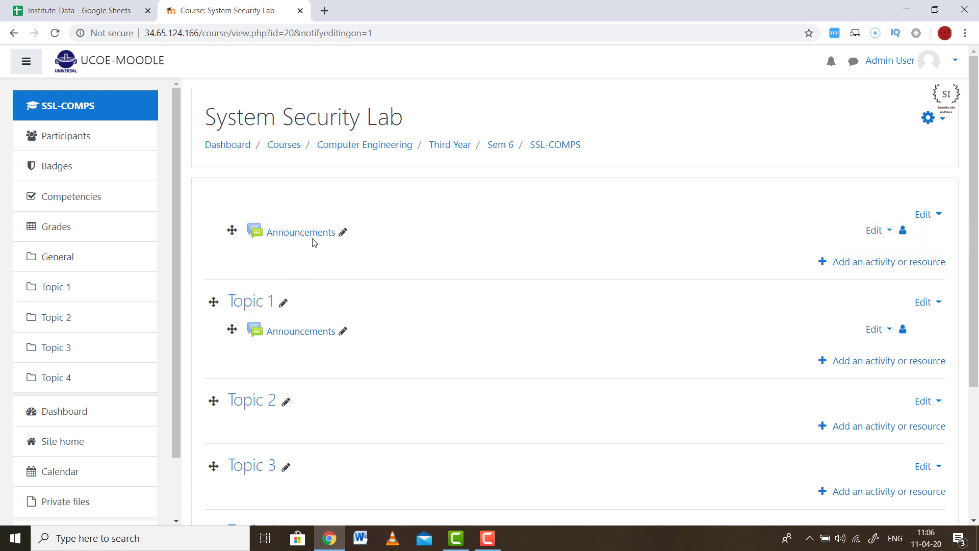
- Start a new Assignment activity in Topic 1 after browsing the available activities and resources
{"action": "scroll", "coordinate": [940, 342], "scroll_direction": "down", "scroll_amount": 1}
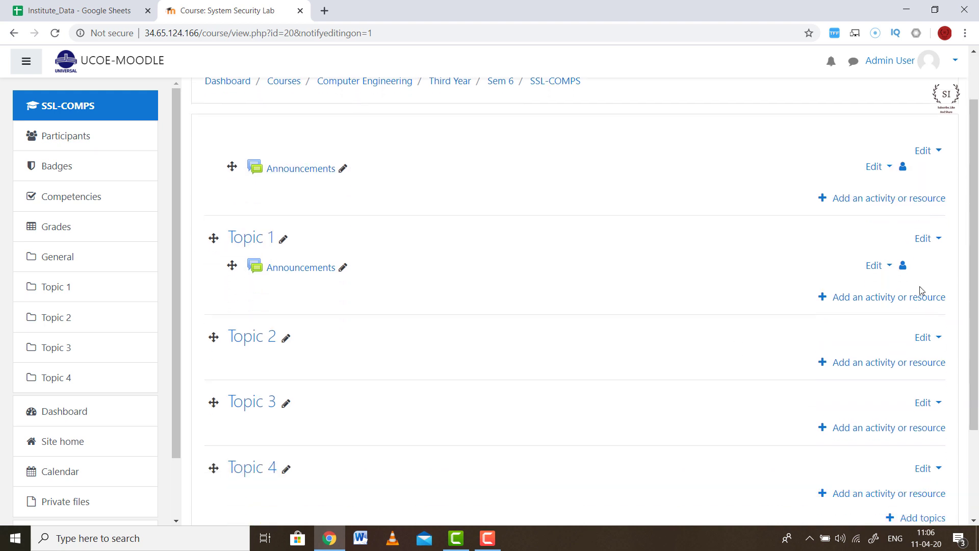
{"action": "scroll", "coordinate": [357, 331], "scroll_direction": "down", "scroll_amount": 1}
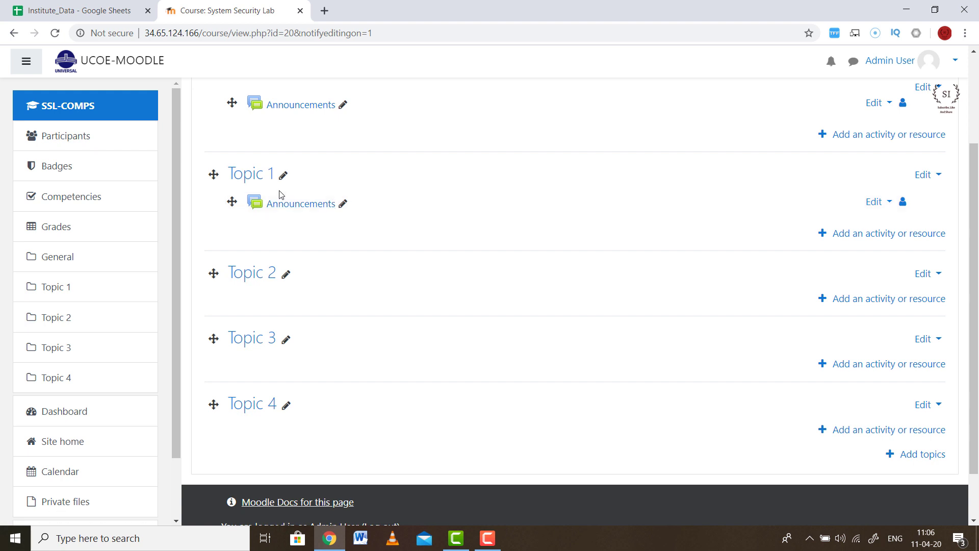
{"action": "left_click", "coordinate": [826, 238]}
{"action": "scroll", "coordinate": [464, 152], "scroll_direction": "down", "scroll_amount": 1}
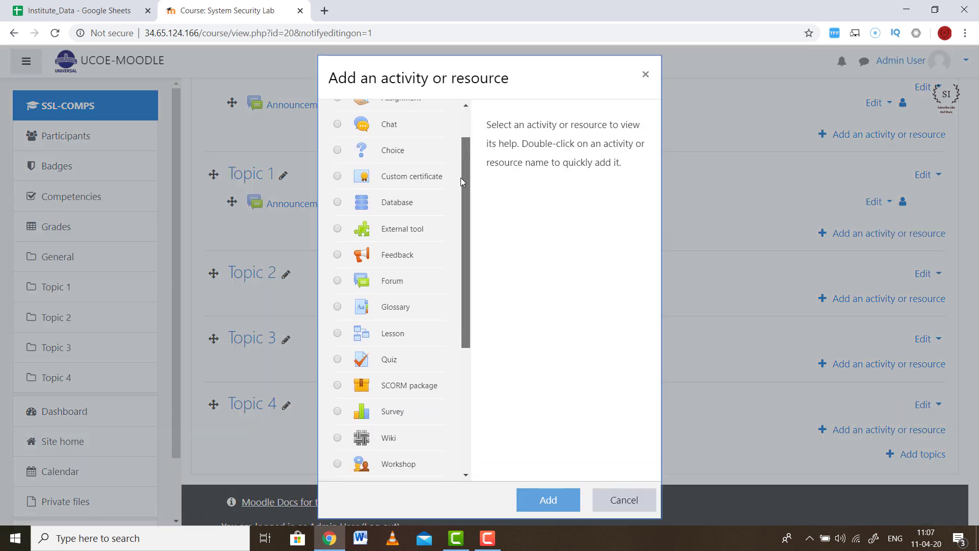
{"action": "scroll", "coordinate": [454, 280], "scroll_direction": "down", "scroll_amount": 5}
{"action": "scroll", "coordinate": [451, 341], "scroll_direction": "up", "scroll_amount": 5}
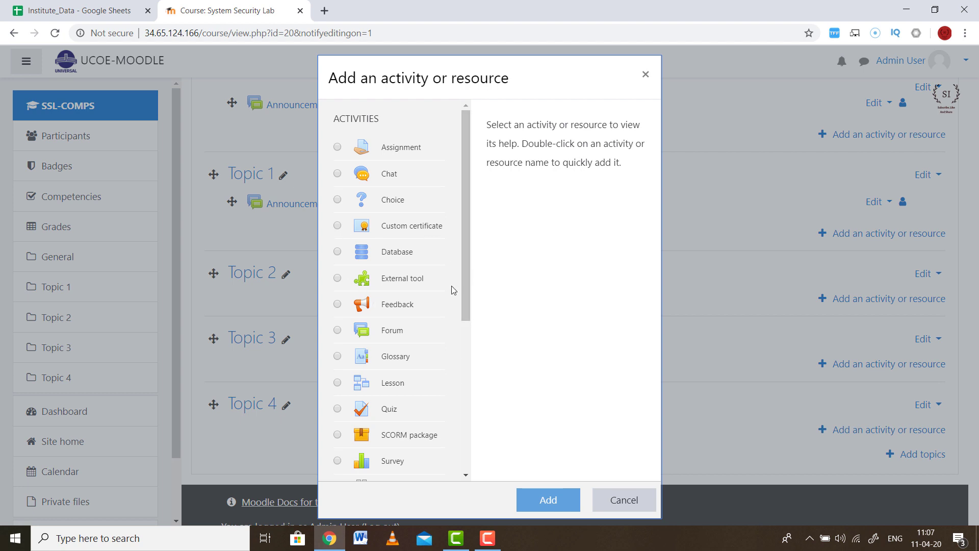
{"action": "left_click", "coordinate": [392, 148]}
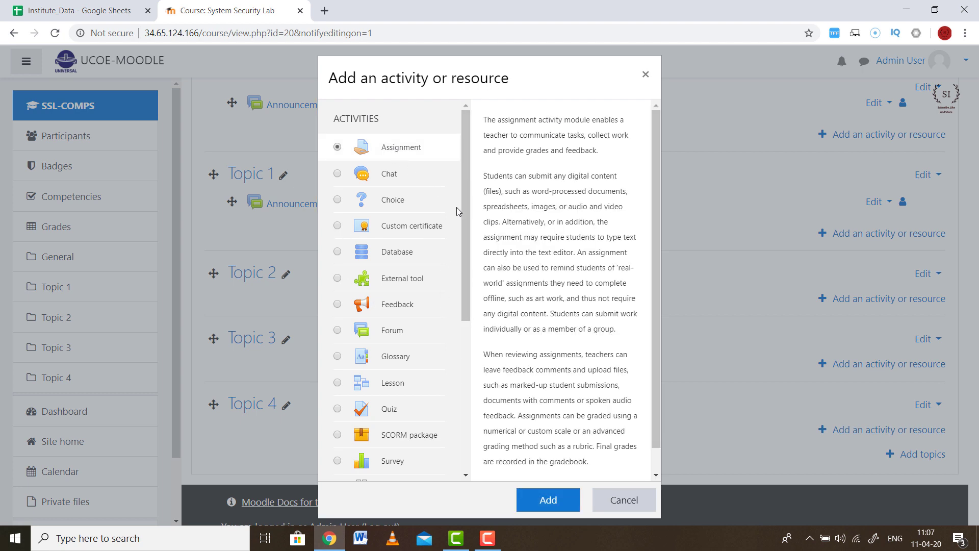
{"action": "left_click", "coordinate": [546, 505]}
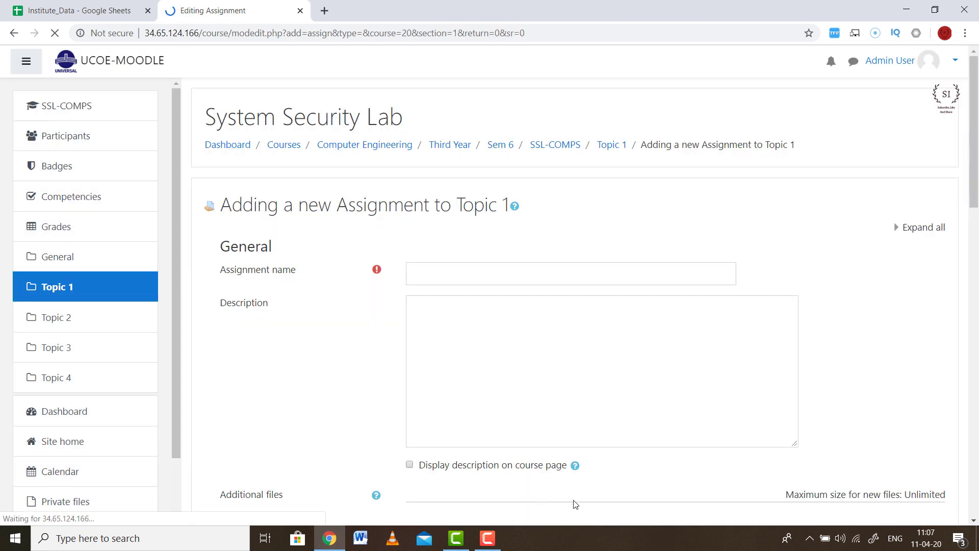
- Review the assignment's availability and submission settings, and try to save it without a name and return to the course
{"action": "scroll", "coordinate": [465, 380], "scroll_direction": "down", "scroll_amount": 3}
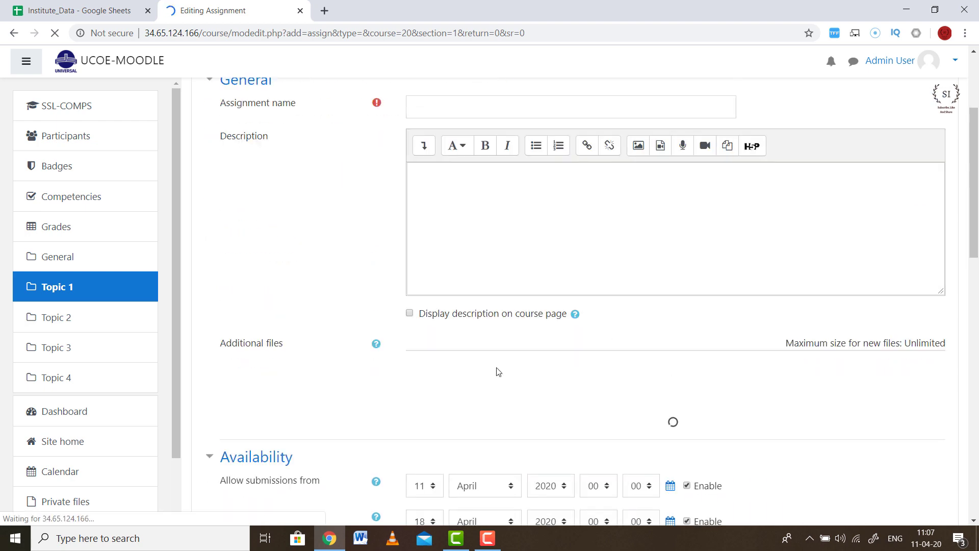
{"action": "scroll", "coordinate": [497, 376], "scroll_direction": "down", "scroll_amount": 2}
{"action": "scroll", "coordinate": [500, 376], "scroll_direction": "down", "scroll_amount": 5}
{"action": "scroll", "coordinate": [501, 372], "scroll_direction": "up", "scroll_amount": 3}
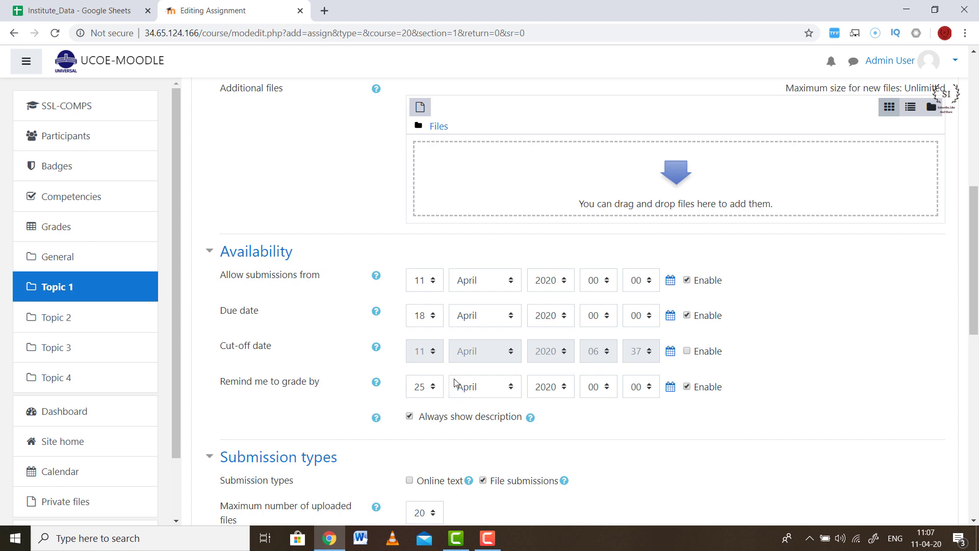
{"action": "scroll", "coordinate": [577, 440], "scroll_direction": "down", "scroll_amount": 10}
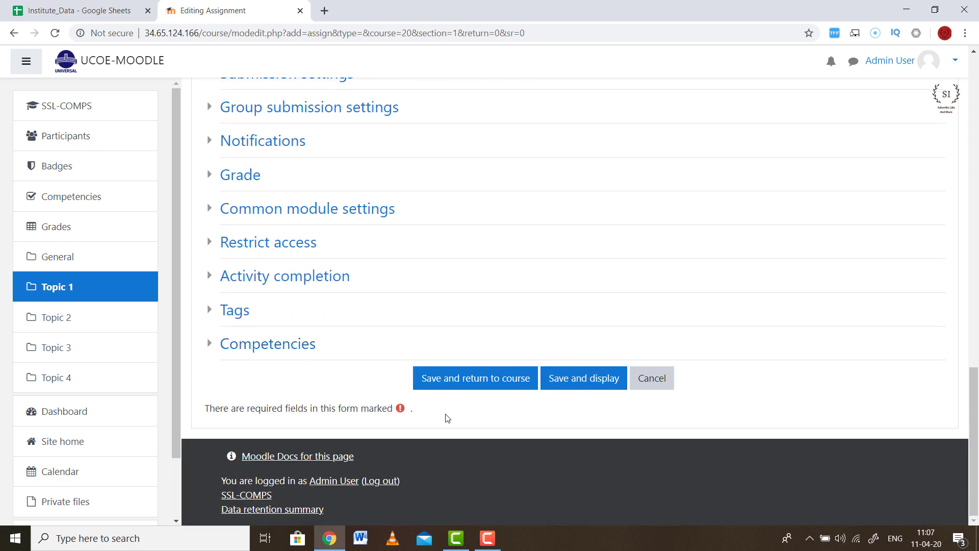
{"action": "left_click", "coordinate": [494, 386]}
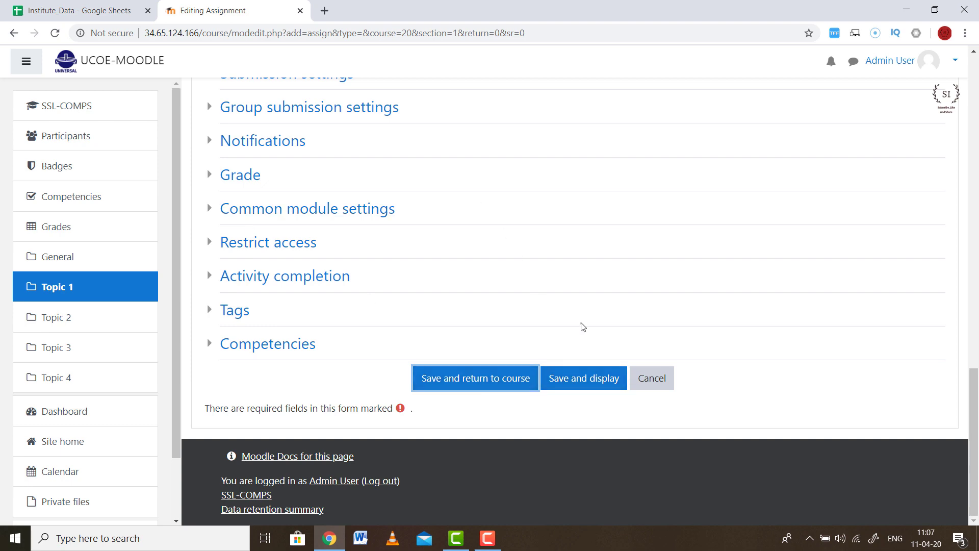
- Name the assignment Assn1, and save and display it
{"action": "scroll", "coordinate": [603, 363], "scroll_direction": "up", "scroll_amount": 15}
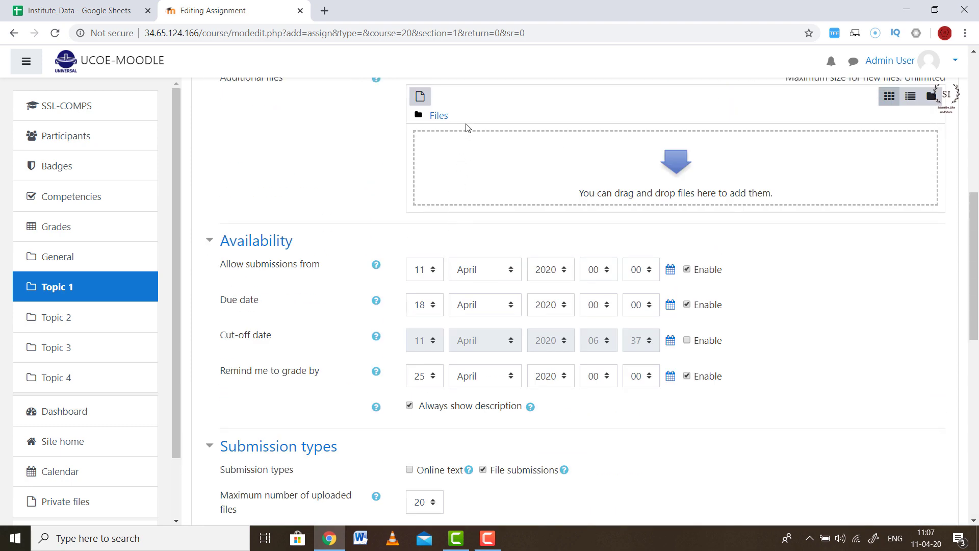
{"action": "scroll", "coordinate": [513, 305], "scroll_direction": "up", "scroll_amount": 2}
{"action": "left_click", "coordinate": [493, 274]}
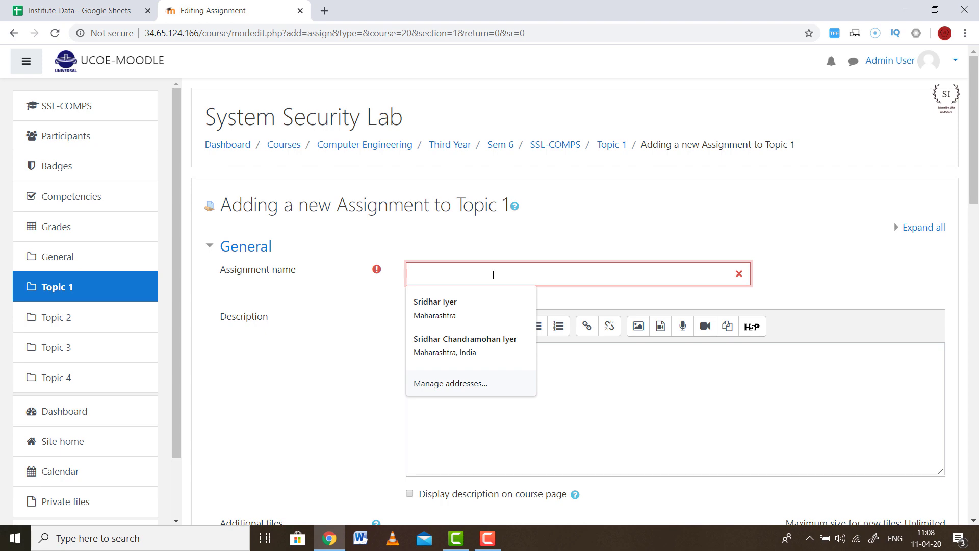
{"action": "type", "text": "A"}
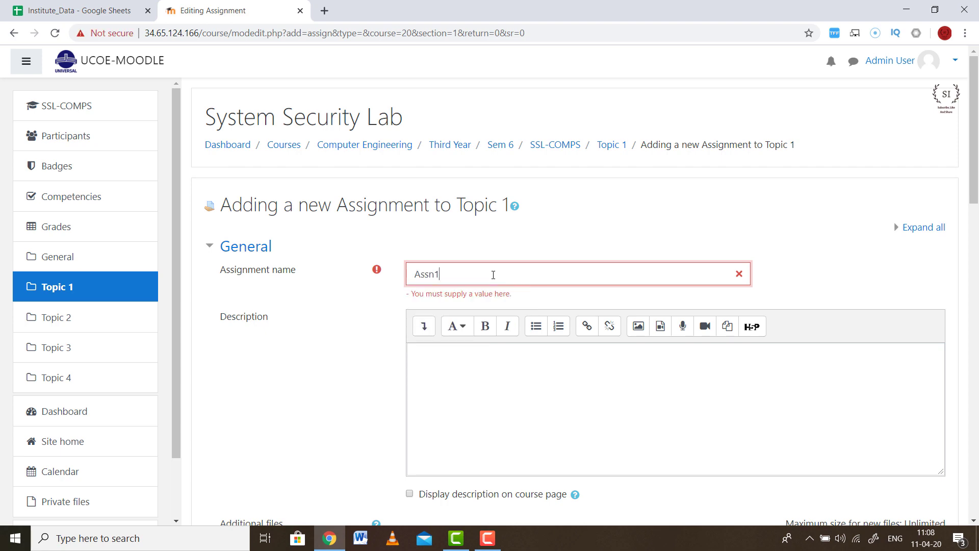
{"action": "type", "text": "ssn1"}
{"action": "scroll", "coordinate": [403, 349], "scroll_direction": "down", "scroll_amount": 15}
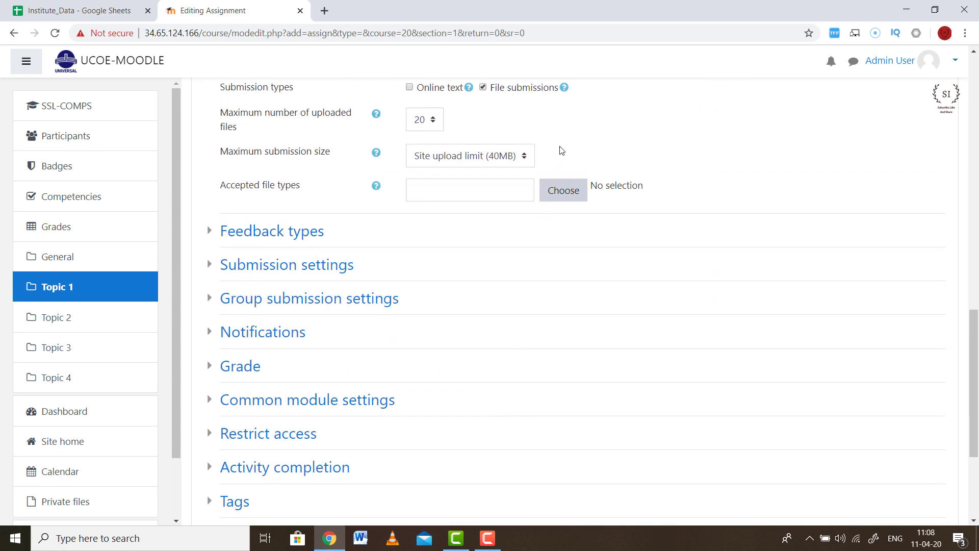
{"action": "left_click", "coordinate": [591, 381]}
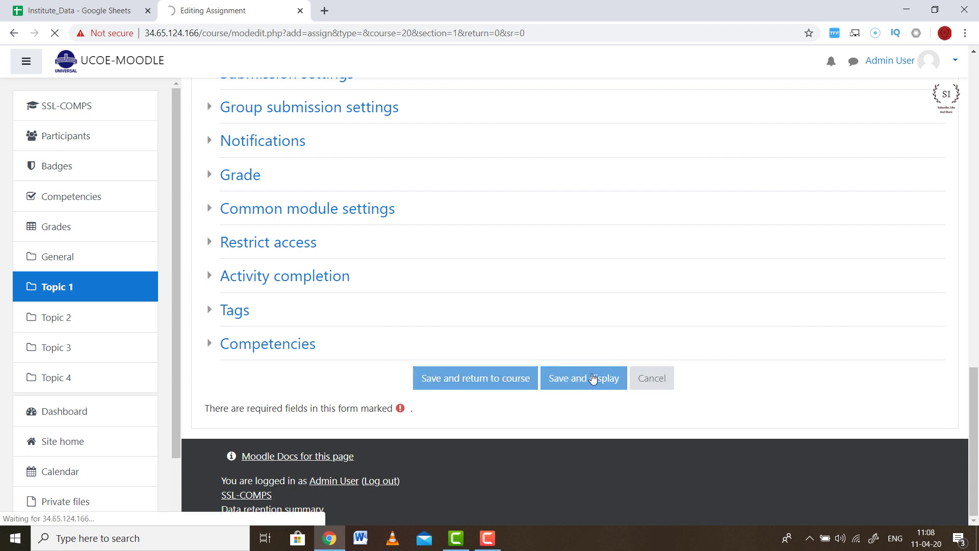
{"action": "scroll", "coordinate": [591, 378], "scroll_direction": "up", "scroll_amount": 5}
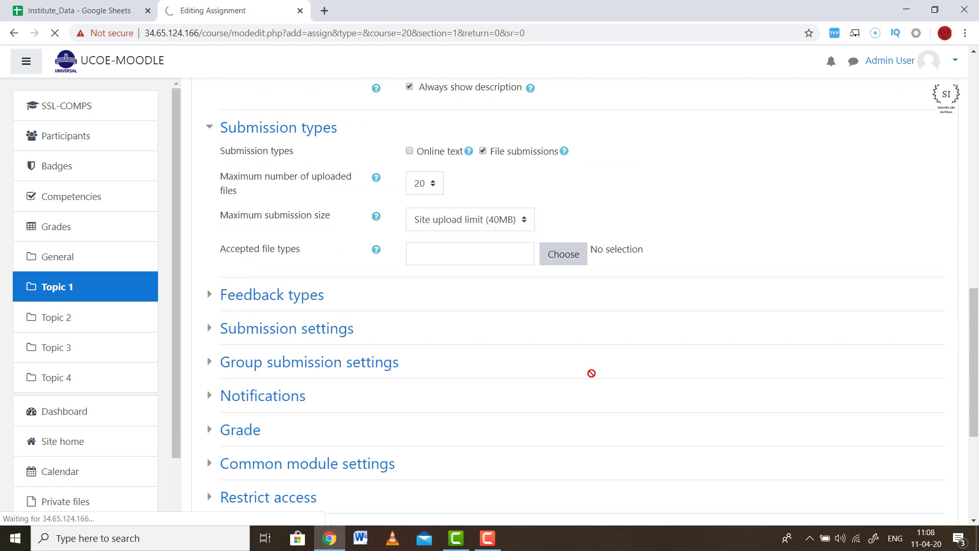
- Open the Assn1 assignment in Topic 1, check its due date and time remaining, and go back to the course page
{"action": "scroll", "coordinate": [266, 276], "scroll_direction": "up", "scroll_amount": 2}
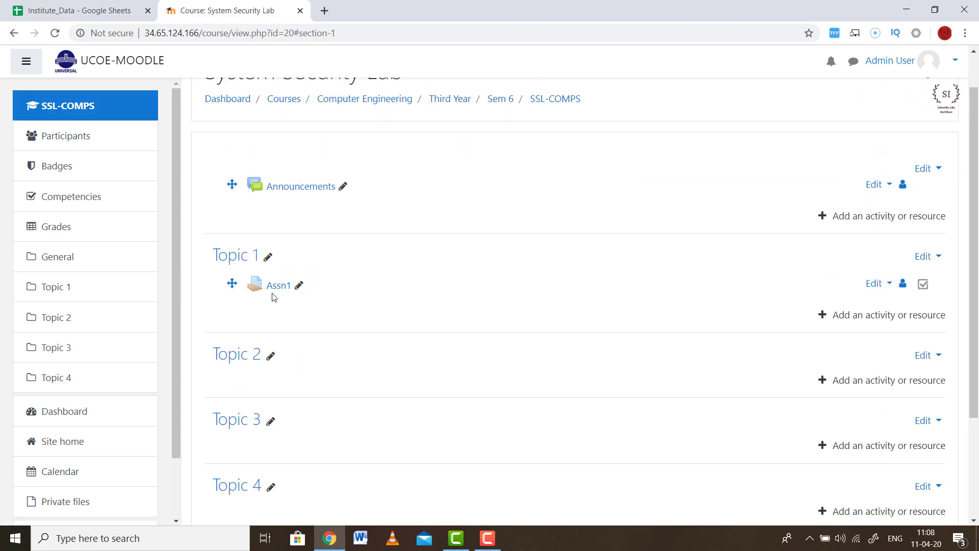
{"action": "left_click", "coordinate": [279, 290]}
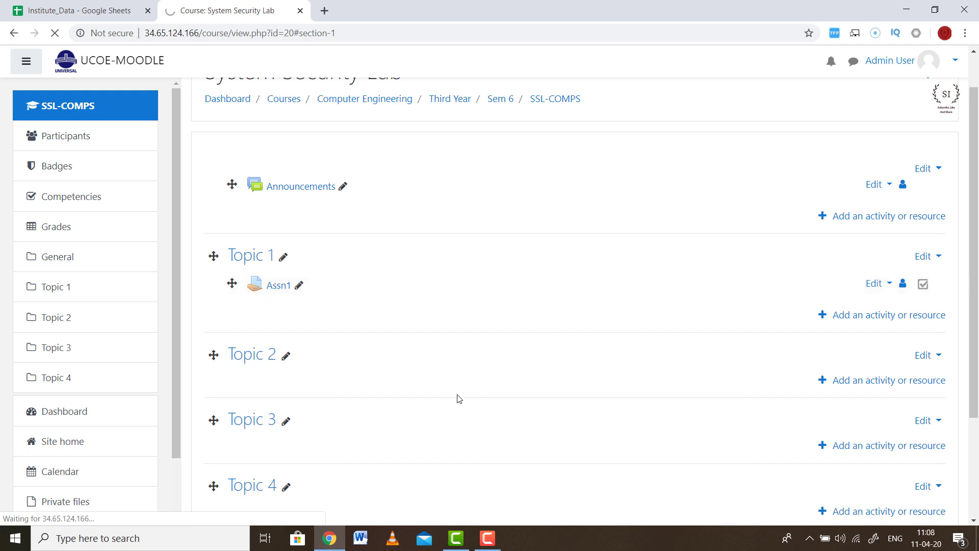
{"action": "scroll", "coordinate": [457, 398], "scroll_direction": "down", "scroll_amount": 5}
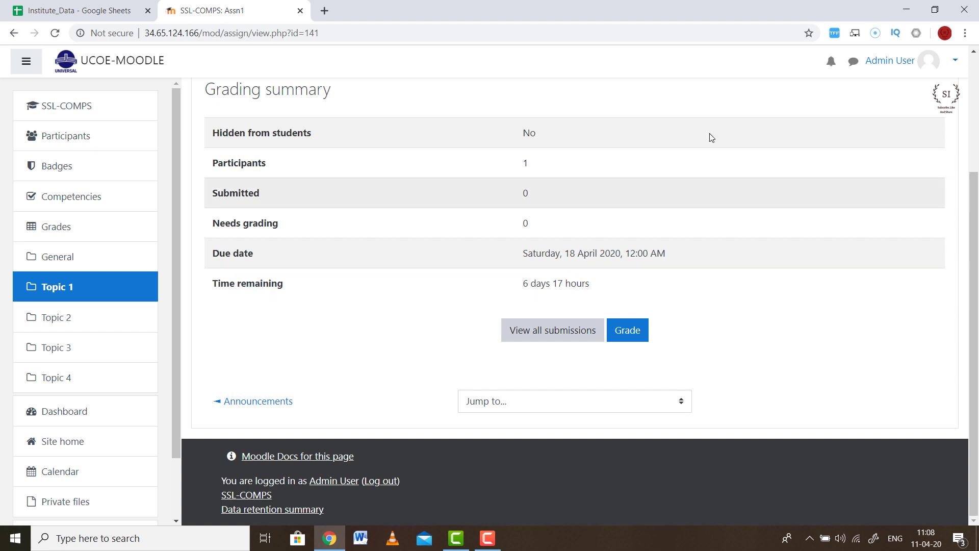
{"action": "left_click_drag", "start_coordinate": [528, 256], "coordinate": [677, 267]}
{"action": "left_click_drag", "start_coordinate": [519, 283], "coordinate": [603, 296]}
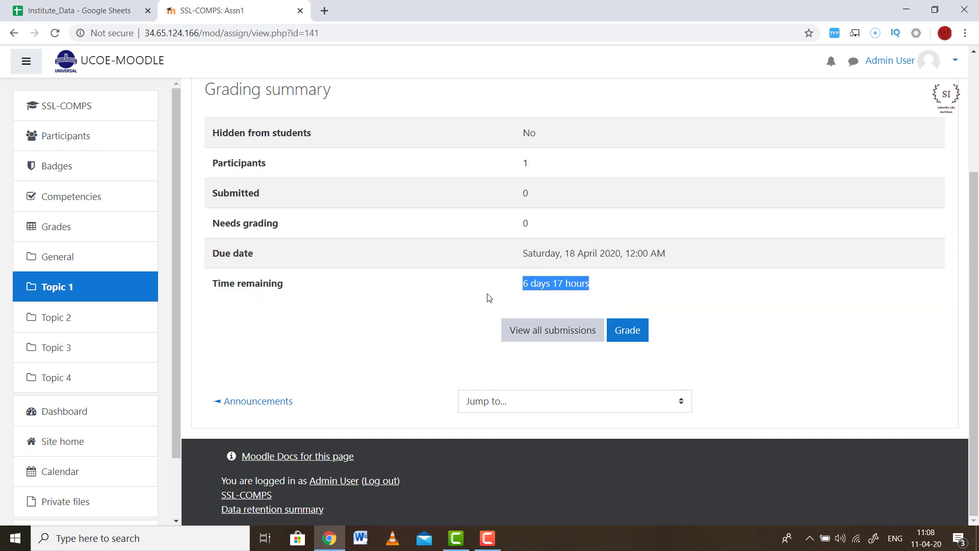
{"action": "left_click", "coordinate": [14, 32]}
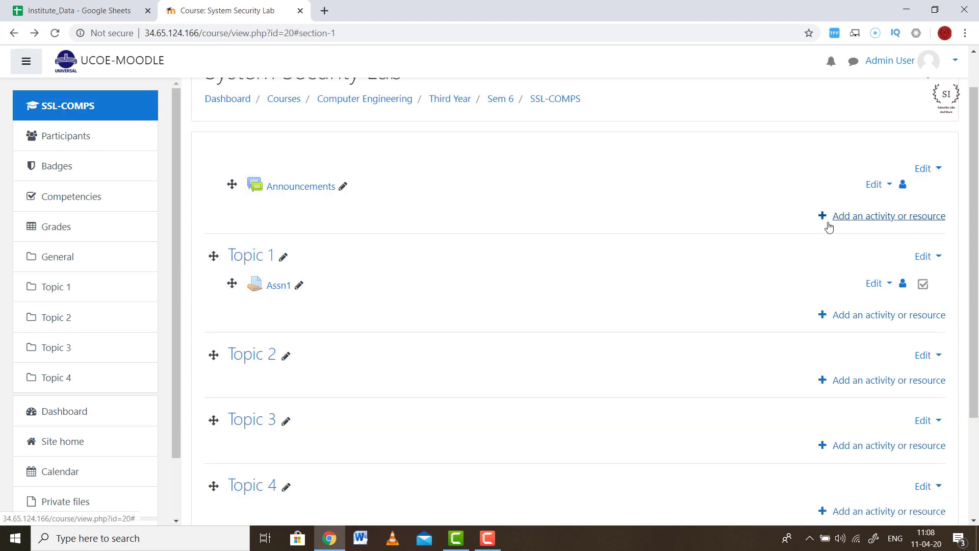
- Look through the activities and resources that can be added to Topic 1, and close the list without adding anything
{"action": "left_click", "coordinate": [822, 315]}
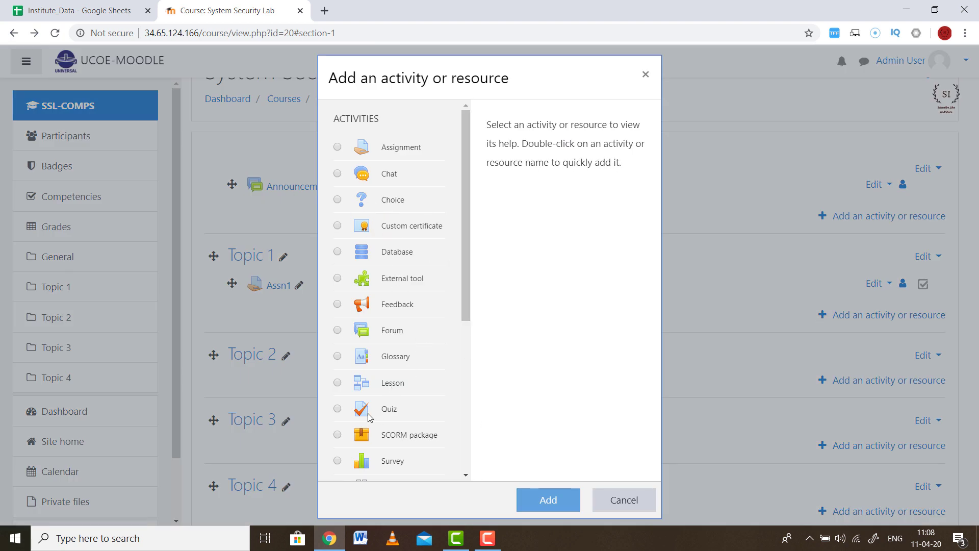
{"action": "left_click_drag", "start_coordinate": [469, 287], "coordinate": [469, 352]}
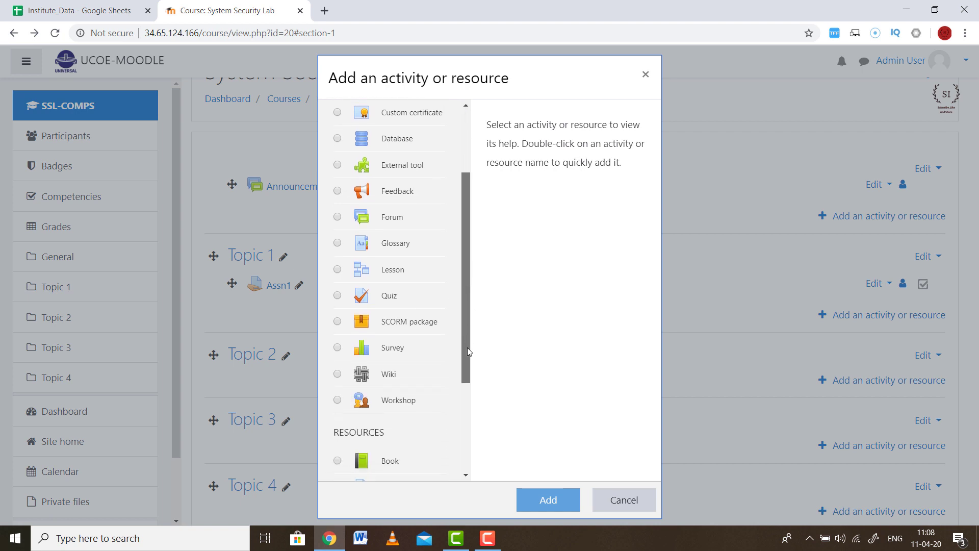
{"action": "scroll", "coordinate": [341, 347], "scroll_direction": "down", "scroll_amount": 3}
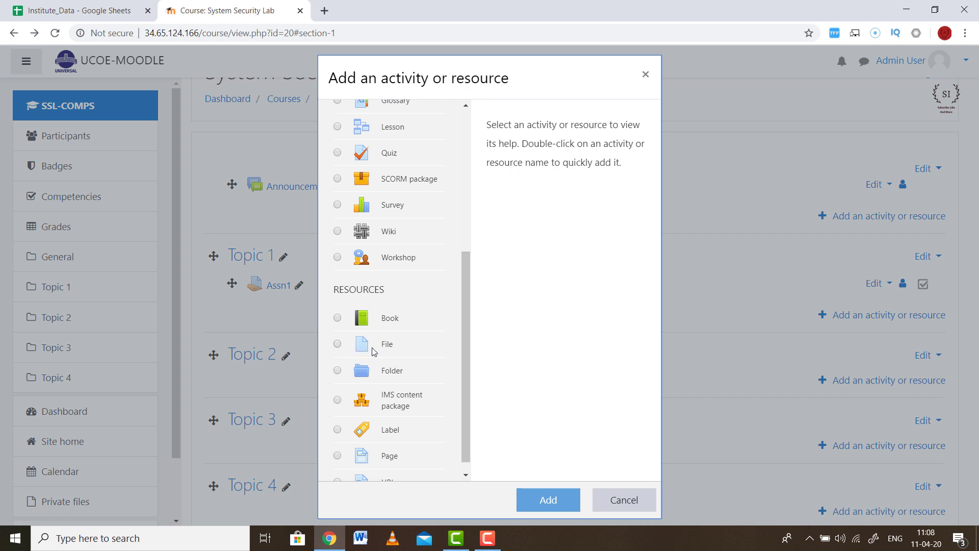
{"action": "scroll", "coordinate": [467, 306], "scroll_direction": "down", "scroll_amount": 1}
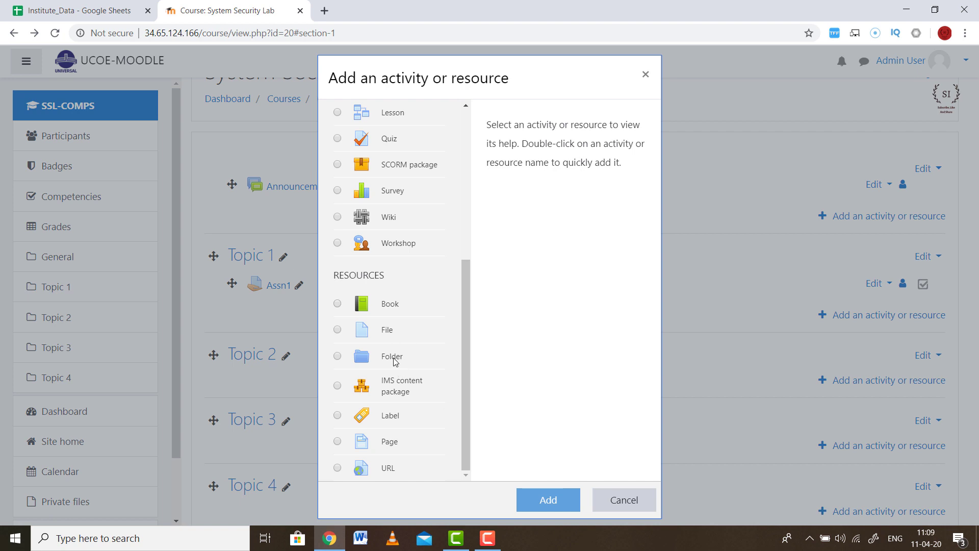
{"action": "left_click", "coordinate": [599, 501]}
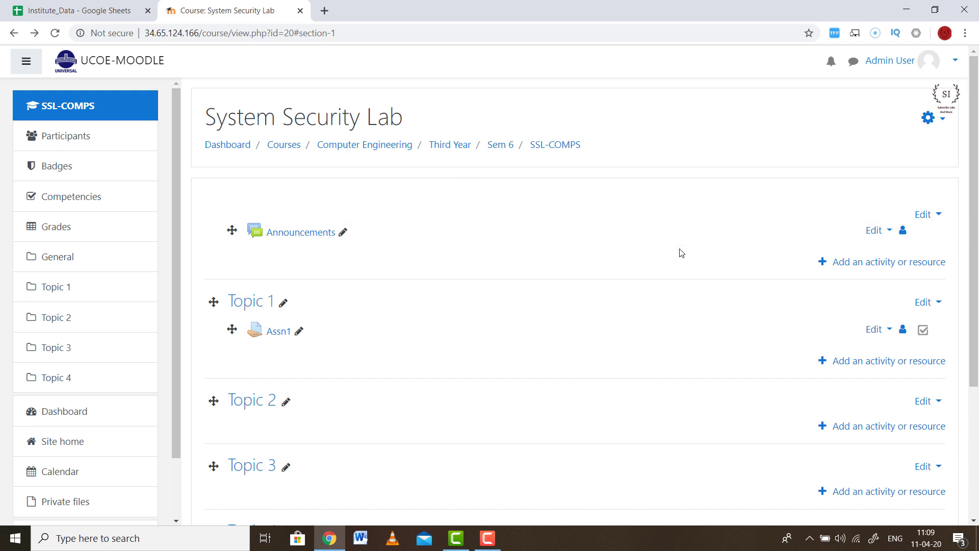
- Add a Folder resource named Div A to Topic 1, and save it and return to the course
{"action": "left_click", "coordinate": [822, 362]}
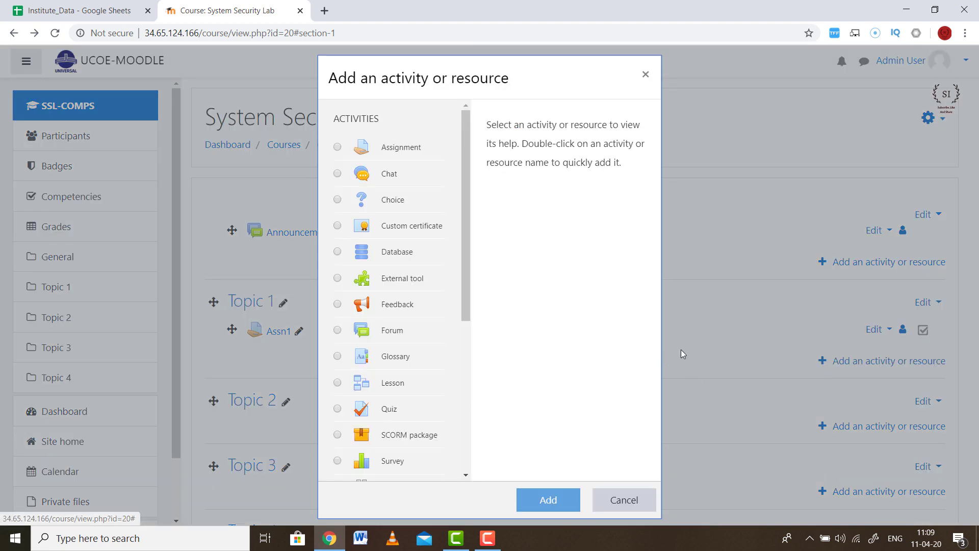
{"action": "left_click_drag", "start_coordinate": [466, 306], "coordinate": [464, 457]}
{"action": "left_click", "coordinate": [344, 357]}
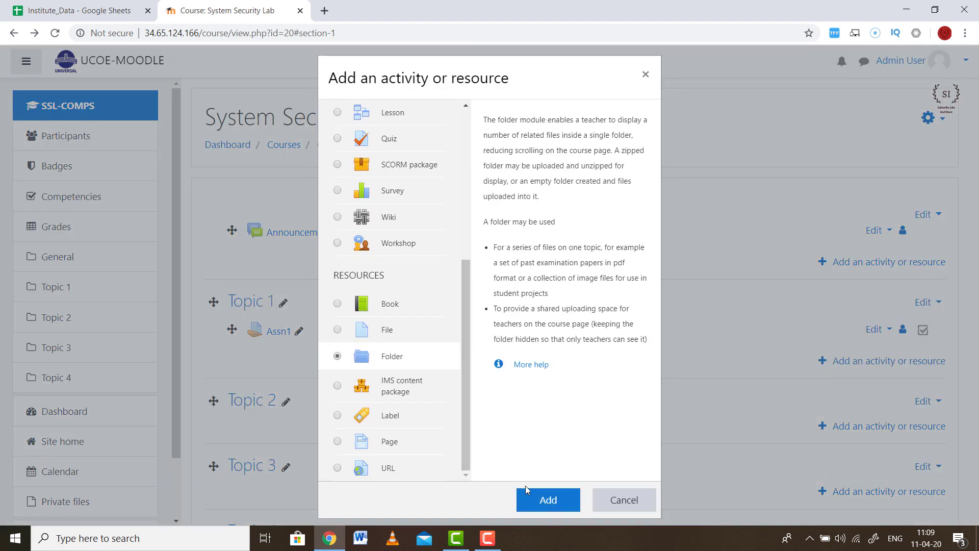
{"action": "left_click", "coordinate": [531, 499]}
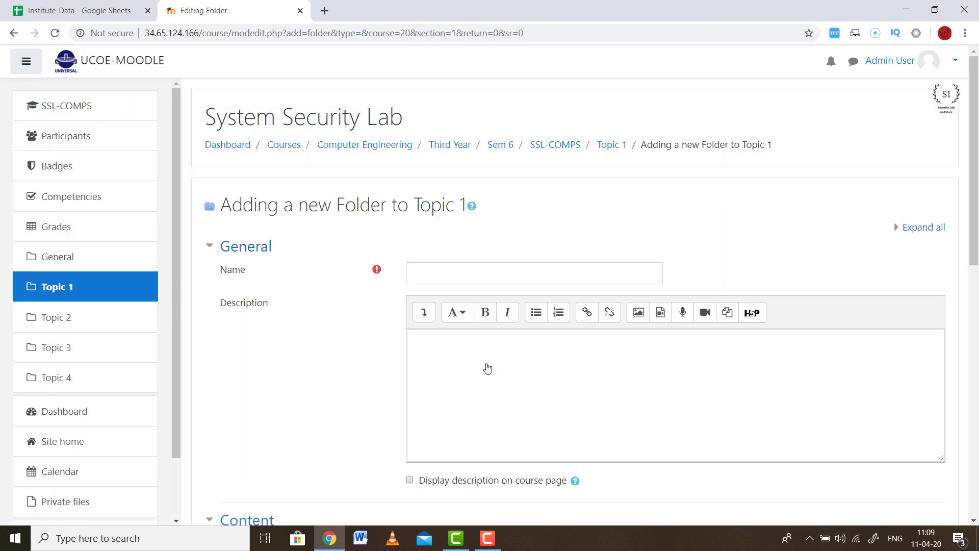
{"action": "left_click", "coordinate": [430, 266]}
{"action": "type", "text": "Div A"}
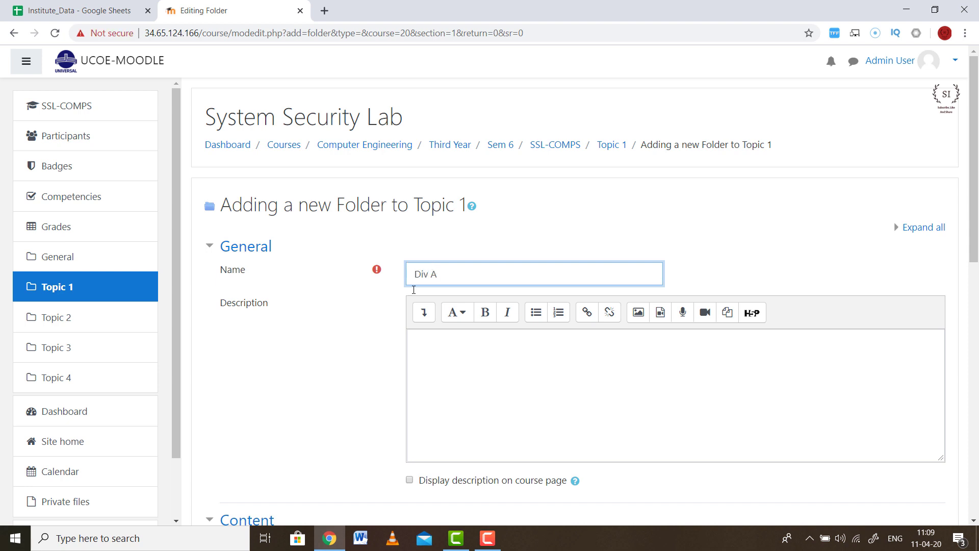
{"action": "scroll", "coordinate": [510, 415], "scroll_direction": "down", "scroll_amount": 3}
{"action": "scroll", "coordinate": [518, 394], "scroll_direction": "down", "scroll_amount": 6}
{"action": "left_click", "coordinate": [523, 390]}
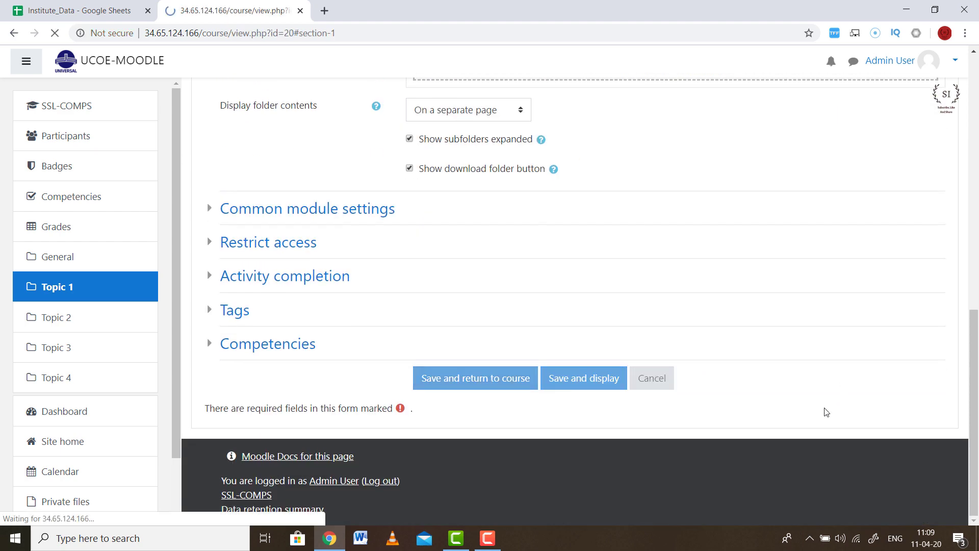
{"action": "scroll", "coordinate": [640, 337], "scroll_direction": "up", "scroll_amount": 4}
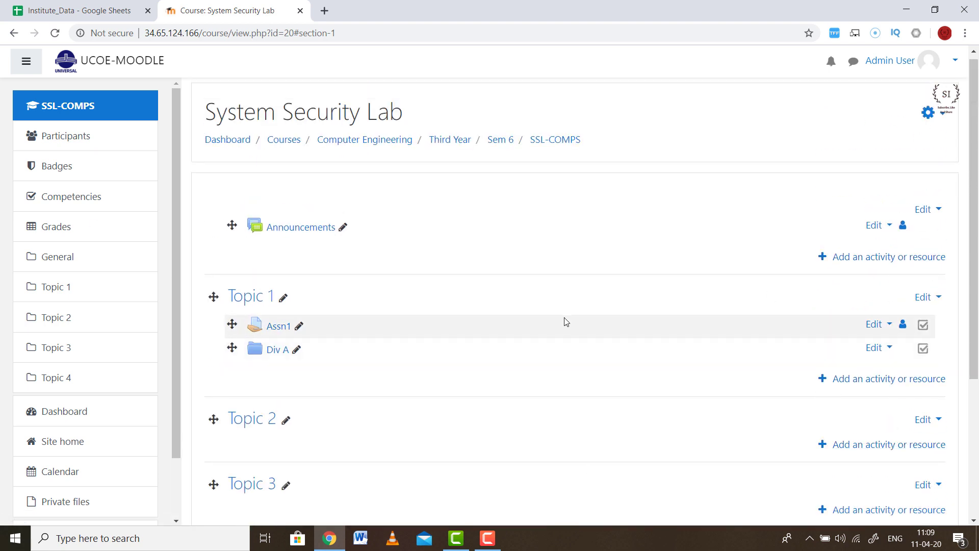
- Start a new Quiz in Topic 1 to look over its settings sections, and cancel it to return to the course
{"action": "left_click", "coordinate": [844, 378]}
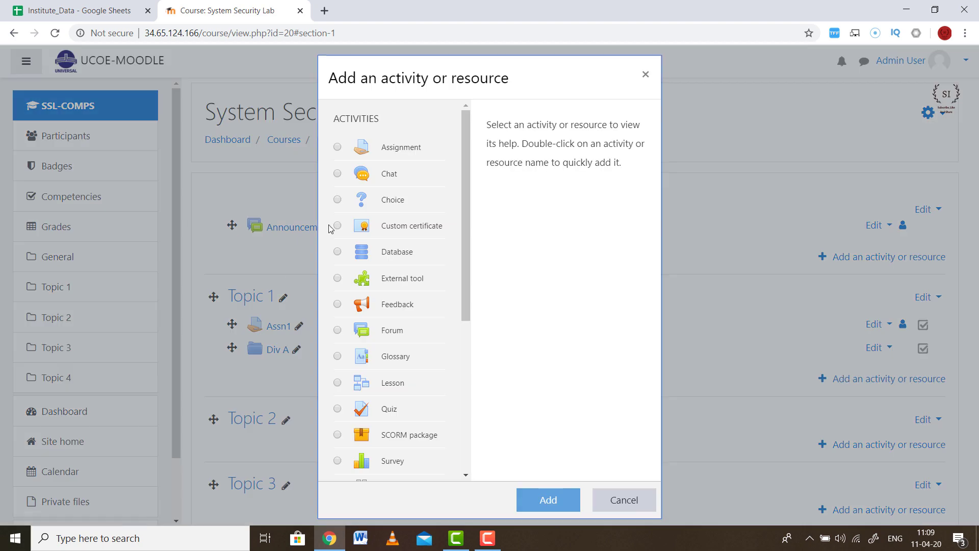
{"action": "left_click", "coordinate": [378, 414]}
{"action": "left_click", "coordinate": [540, 501]}
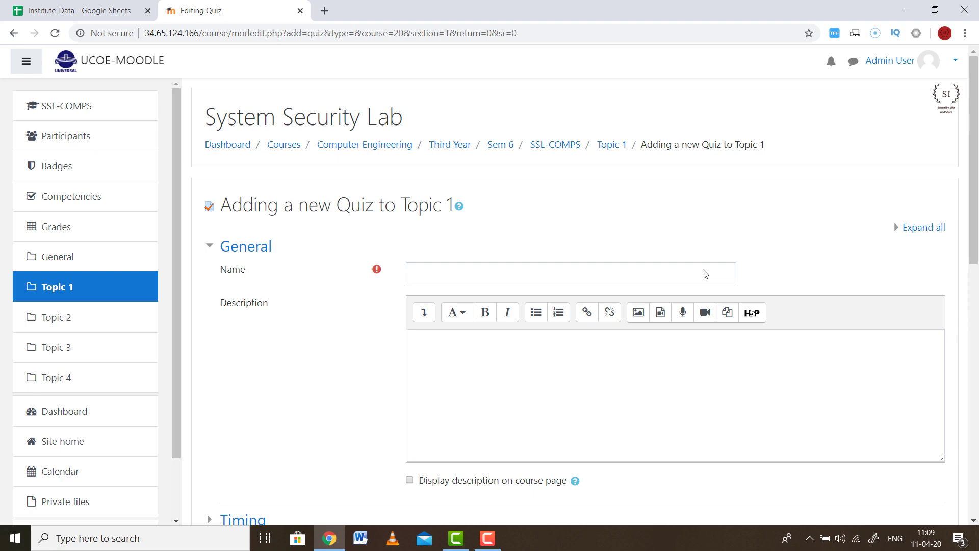
{"action": "scroll", "coordinate": [517, 256], "scroll_direction": "down", "scroll_amount": 6}
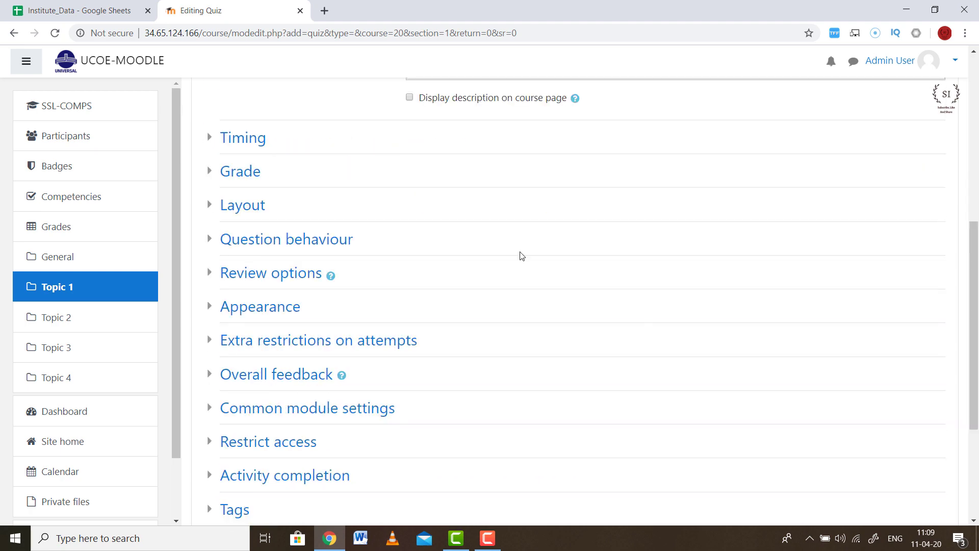
{"action": "scroll", "coordinate": [523, 72], "scroll_direction": "up", "scroll_amount": 2}
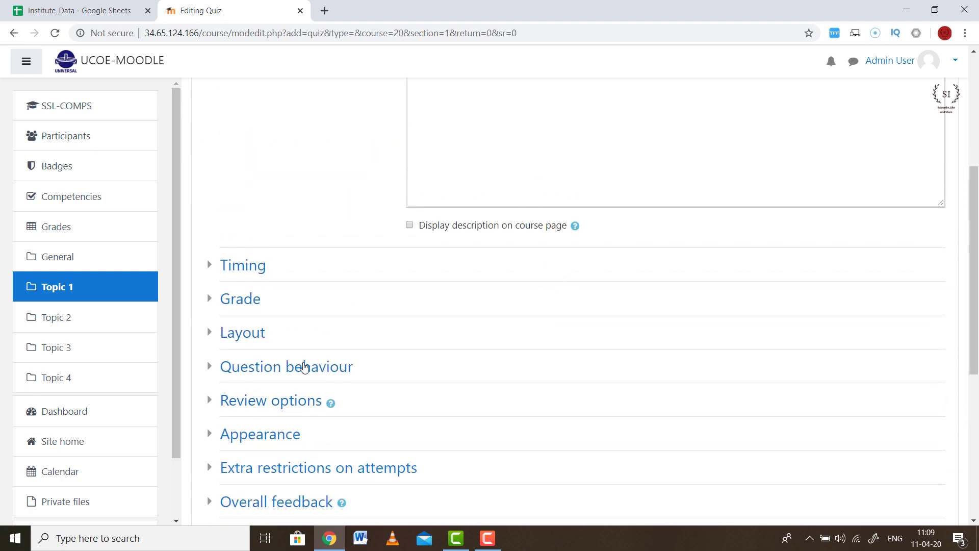
{"action": "scroll", "coordinate": [306, 398], "scroll_direction": "up", "scroll_amount": 4}
{"action": "scroll", "coordinate": [334, 379], "scroll_direction": "down", "scroll_amount": 1}
{"action": "scroll", "coordinate": [334, 379], "scroll_direction": "down", "scroll_amount": 2}
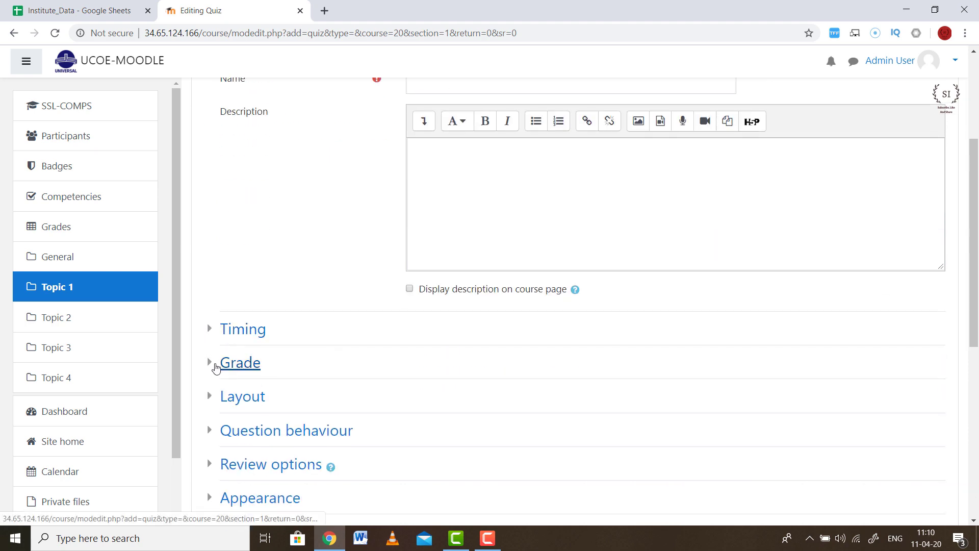
{"action": "scroll", "coordinate": [485, 354], "scroll_direction": "down", "scroll_amount": 7}
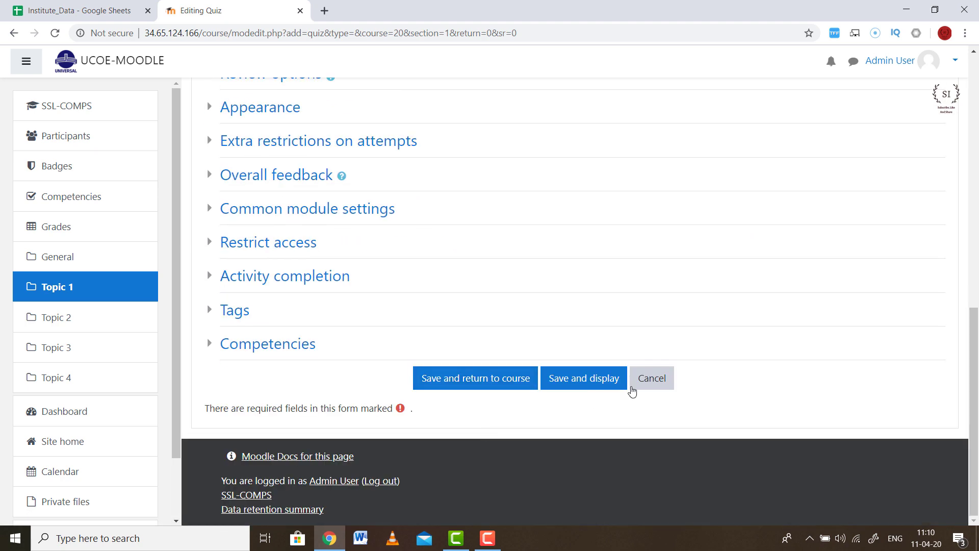
{"action": "left_click", "coordinate": [648, 386]}
{"action": "scroll", "coordinate": [715, 370], "scroll_direction": "up", "scroll_amount": 10}
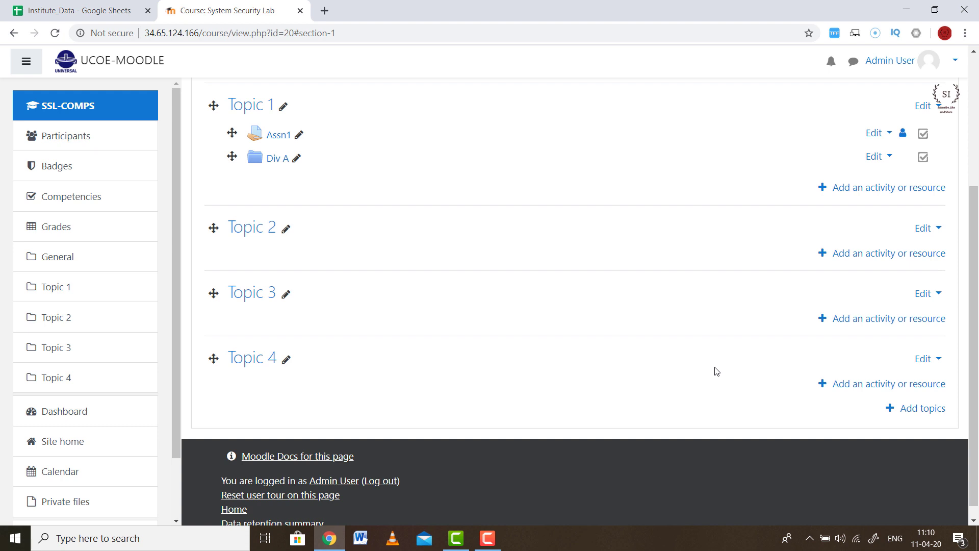
{"action": "scroll", "coordinate": [670, 449], "scroll_direction": "up", "scroll_amount": 4}
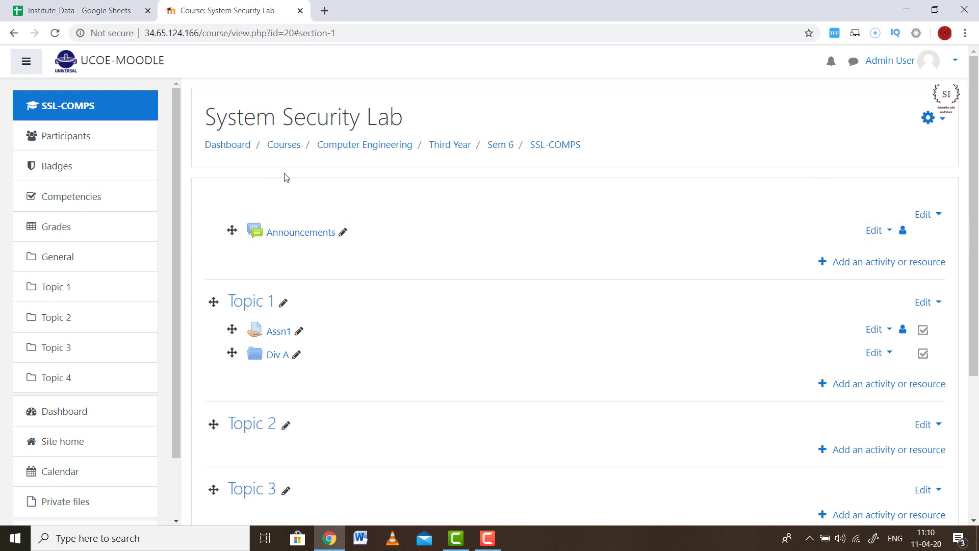
- Return to the dashboard and log out of the admin account
{"action": "left_click", "coordinate": [222, 145]}
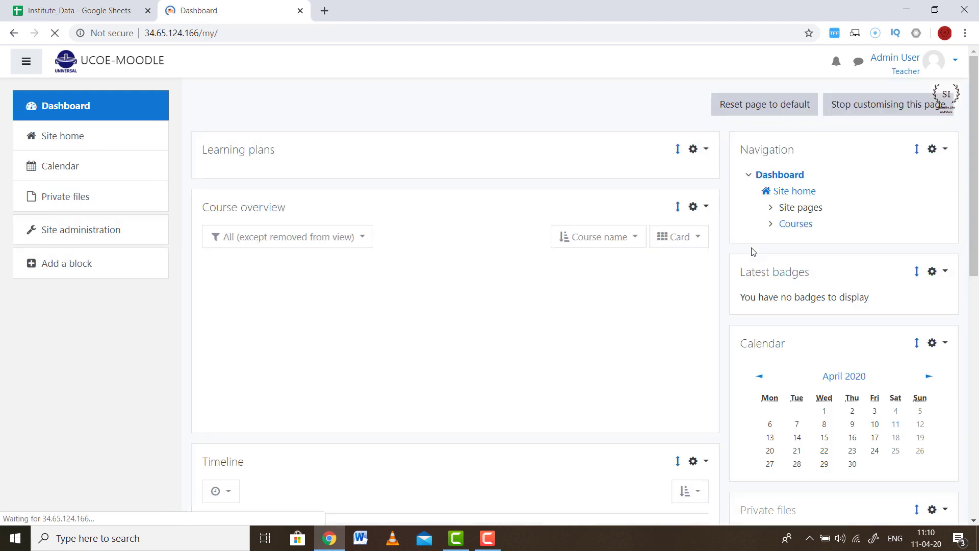
{"action": "left_click", "coordinate": [949, 61]}
{"action": "left_click", "coordinate": [852, 197]}
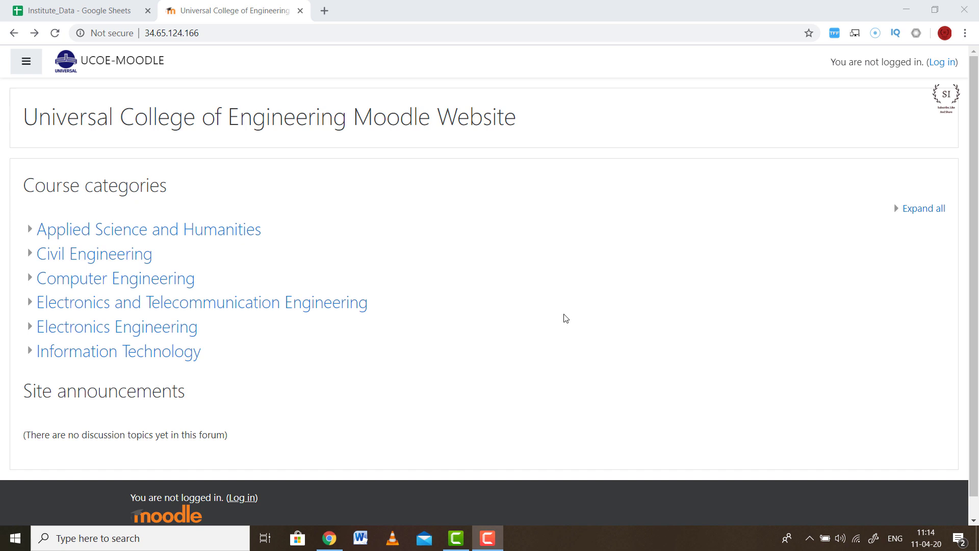
- Open the Computer Engineering category and expand Second Year and Sem 4 to view the courses offered
{"action": "left_click", "coordinate": [142, 289]}
{"action": "left_click", "coordinate": [142, 289]}
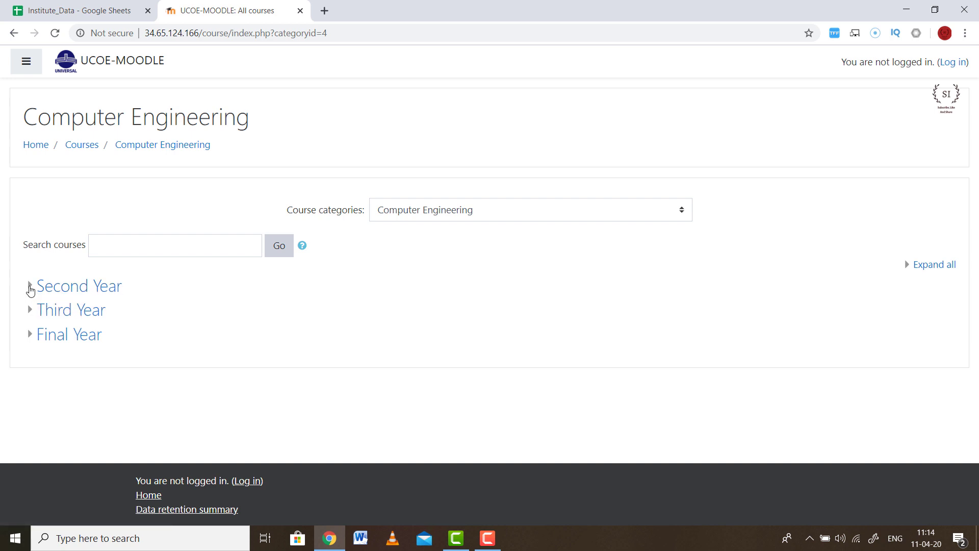
{"action": "left_click", "coordinate": [30, 287]}
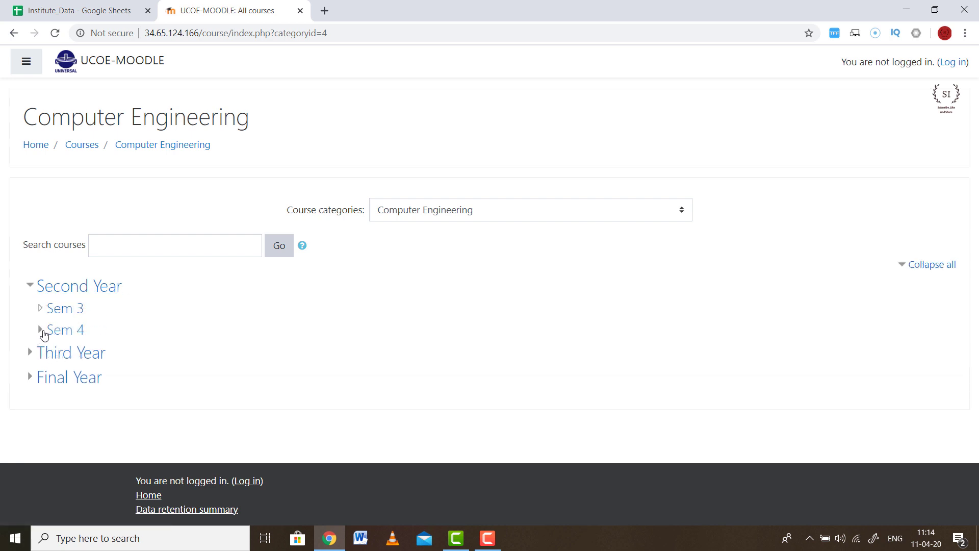
{"action": "left_click", "coordinate": [44, 334]}
{"action": "scroll", "coordinate": [321, 374], "scroll_direction": "down", "scroll_amount": 4}
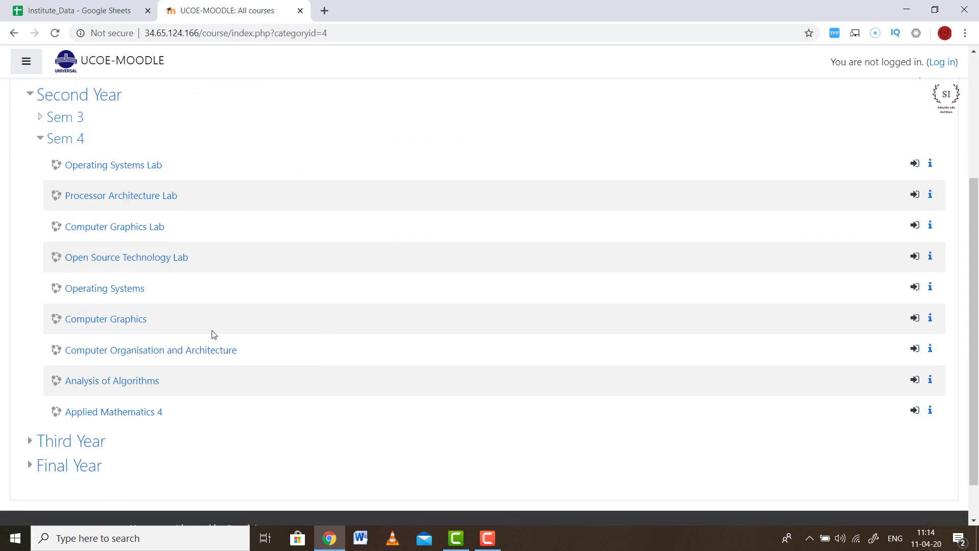
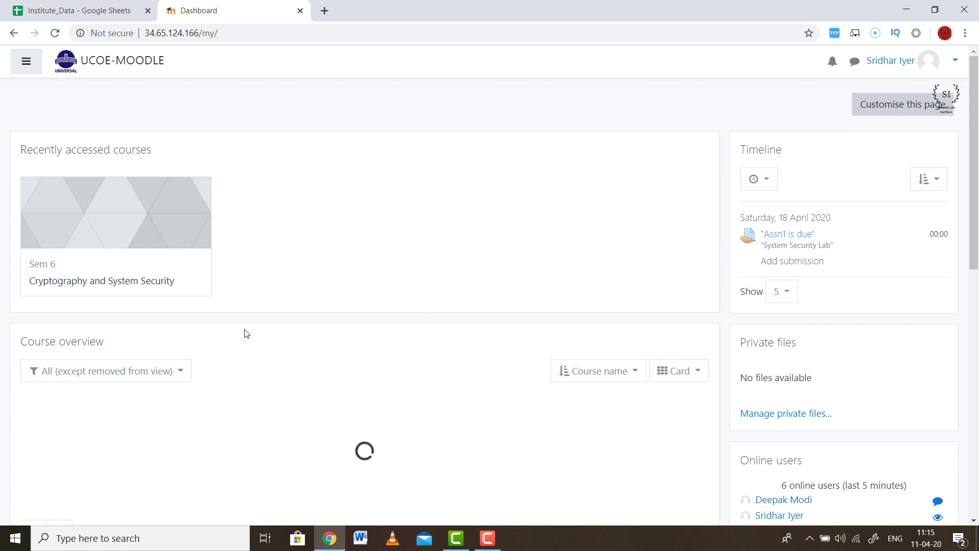
- Look through the student's dashboard down to the calendar, and open the events for 18 April 2020
{"action": "scroll", "coordinate": [134, 271], "scroll_direction": "down", "scroll_amount": 1}
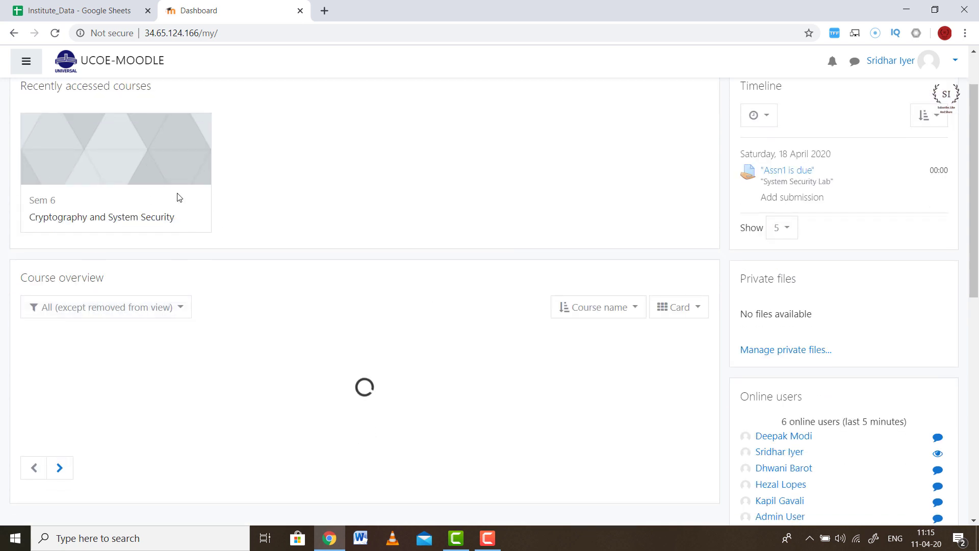
{"action": "scroll", "coordinate": [299, 217], "scroll_direction": "down", "scroll_amount": 4}
{"action": "scroll", "coordinate": [346, 273], "scroll_direction": "down", "scroll_amount": 2}
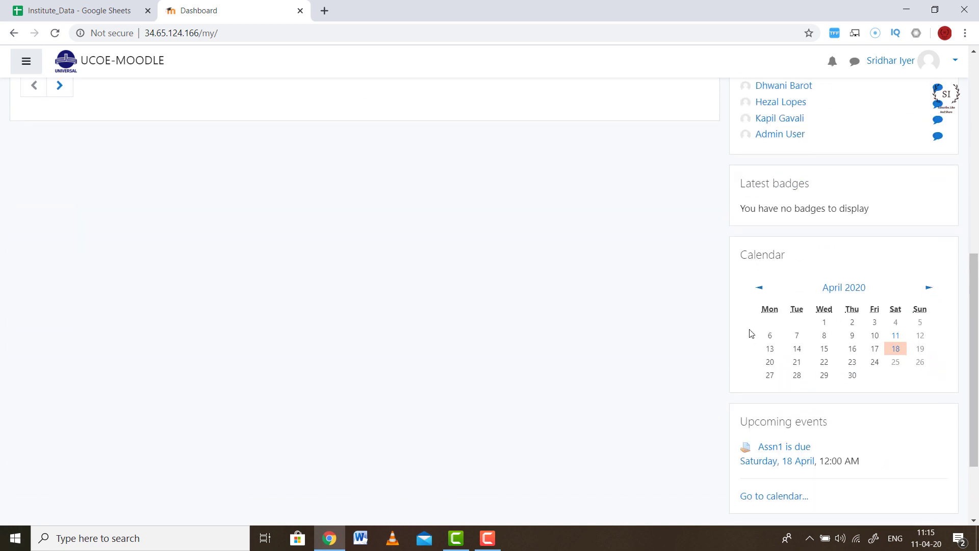
{"action": "scroll", "coordinate": [452, 233], "scroll_direction": "down", "scroll_amount": 1}
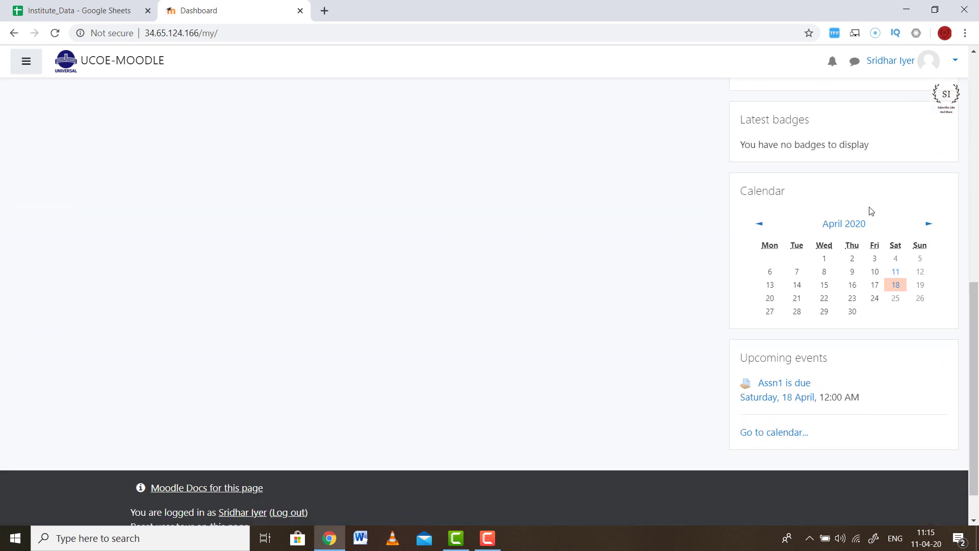
{"action": "mouse_move", "coordinate": [897, 290]}
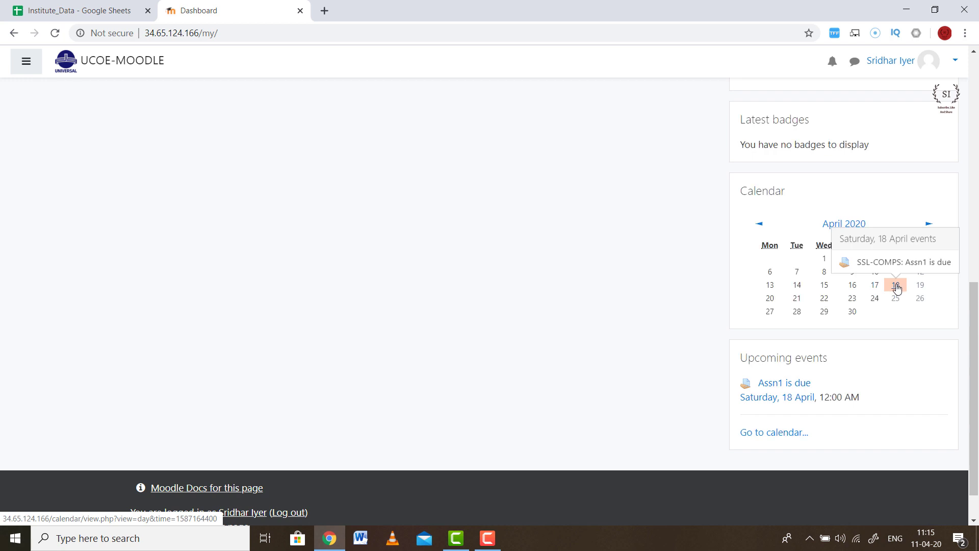
{"action": "left_click", "coordinate": [897, 288]}
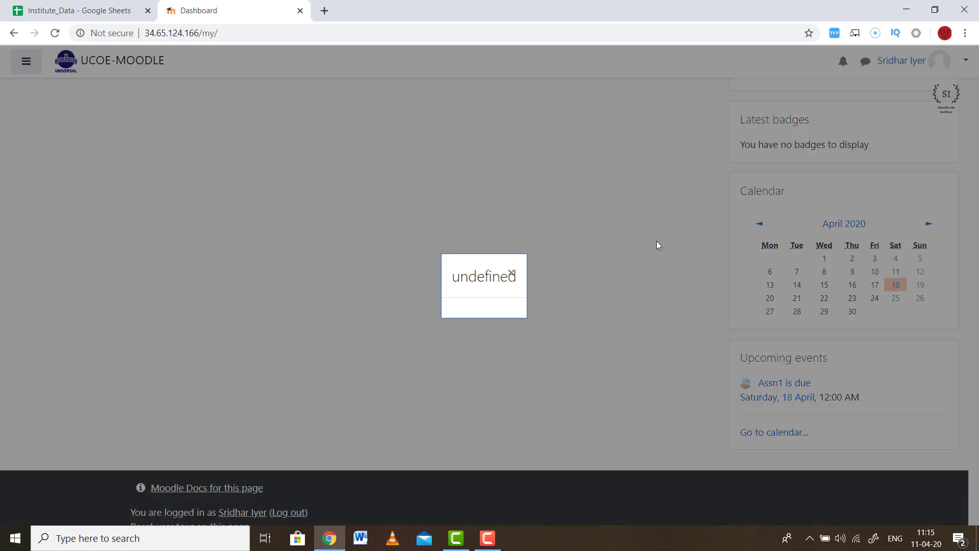
- Close the event window and highlight the due time of Assn1 in the upcoming events
{"action": "left_click", "coordinate": [511, 273]}
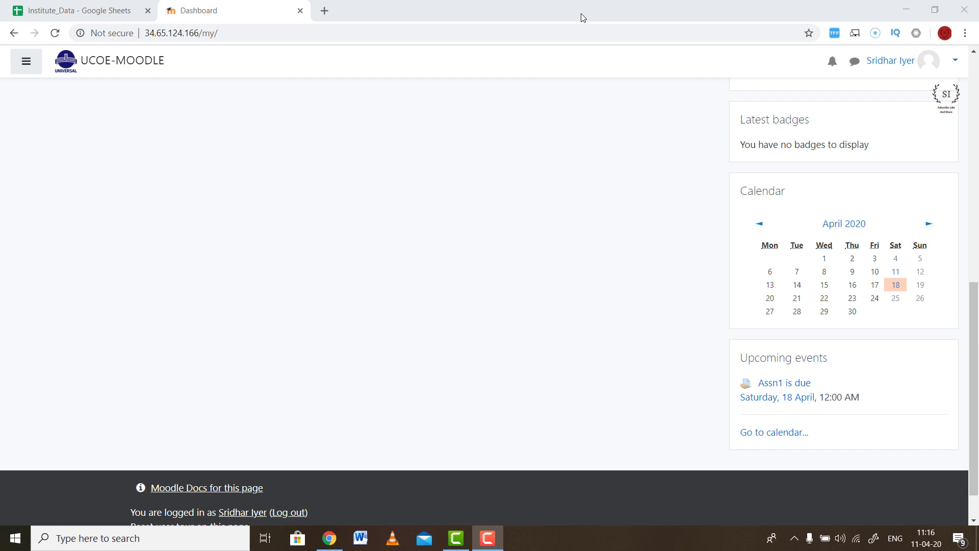
{"action": "scroll", "coordinate": [688, 371], "scroll_direction": "down", "scroll_amount": 2}
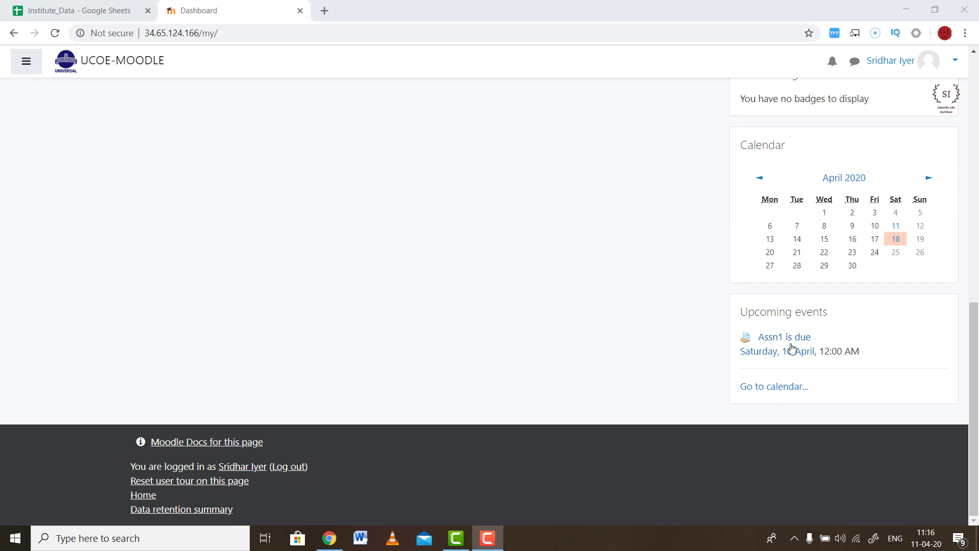
{"action": "left_click_drag", "start_coordinate": [872, 354], "coordinate": [825, 352]}
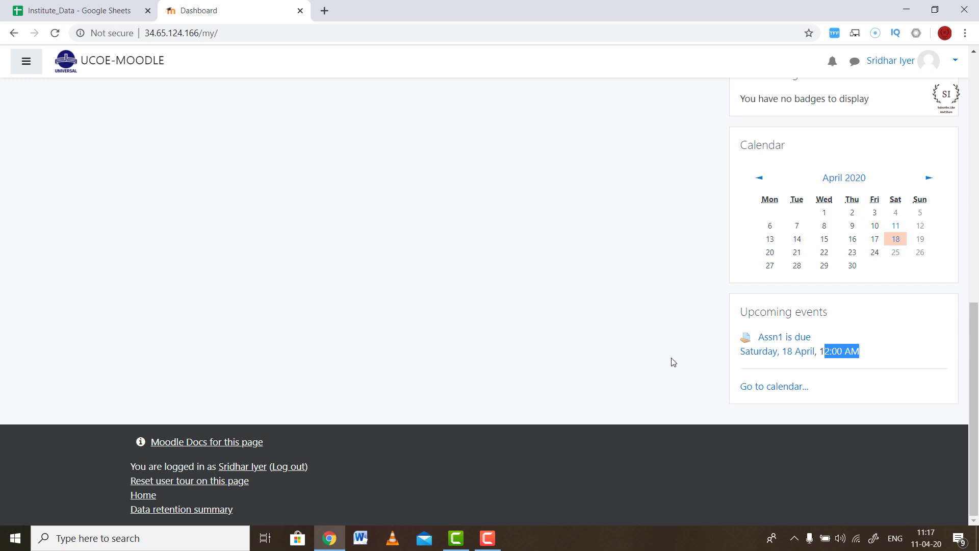
- Log out of the student account
{"action": "scroll", "coordinate": [523, 280], "scroll_direction": "up", "scroll_amount": 10}
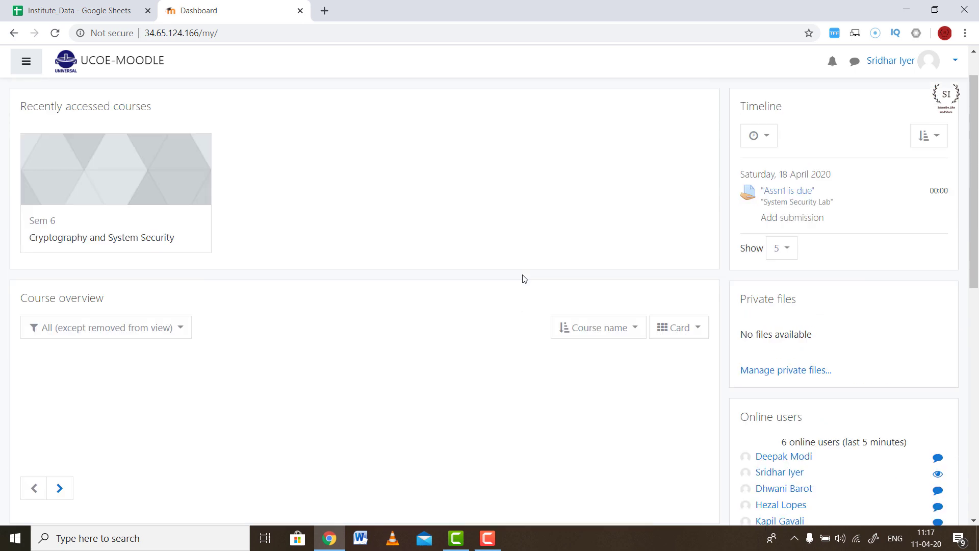
{"action": "left_click", "coordinate": [957, 61]}
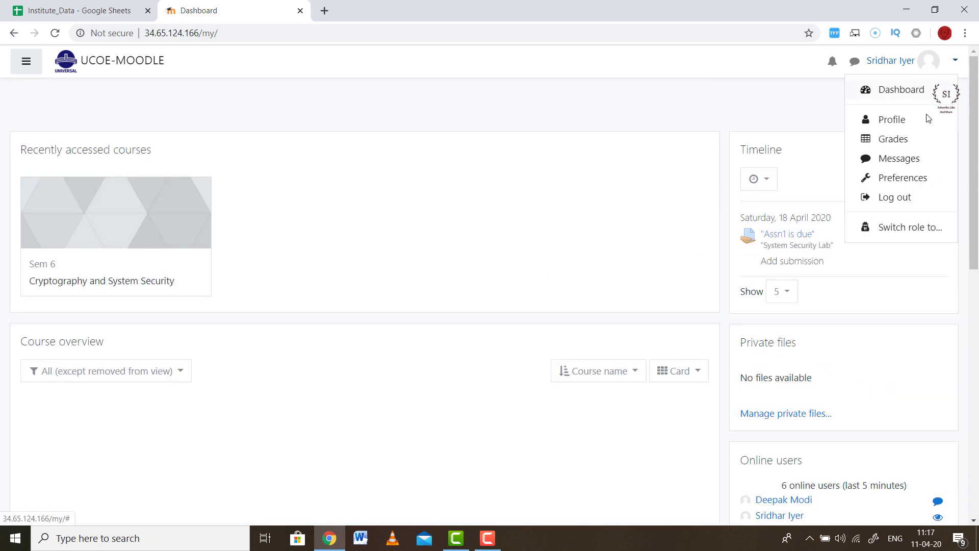
{"action": "left_click", "coordinate": [895, 198]}
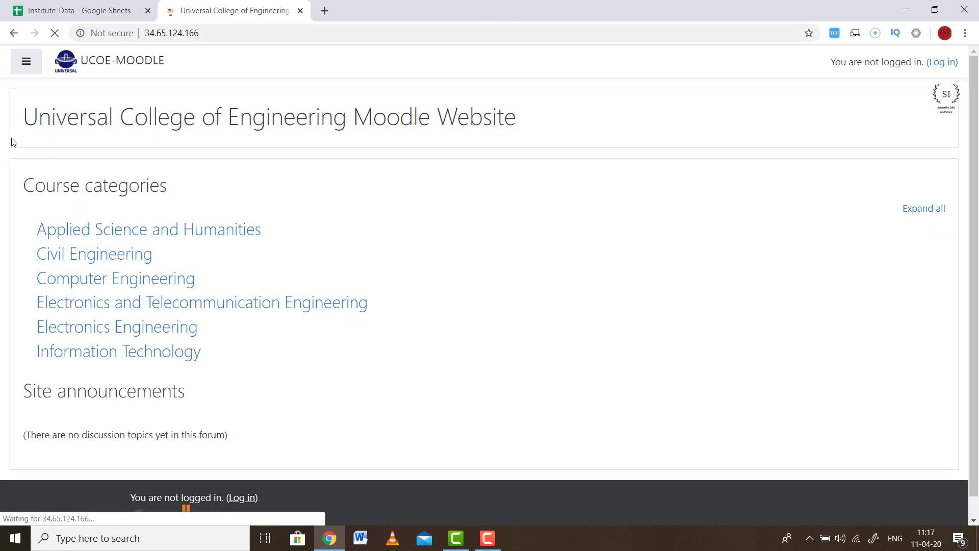